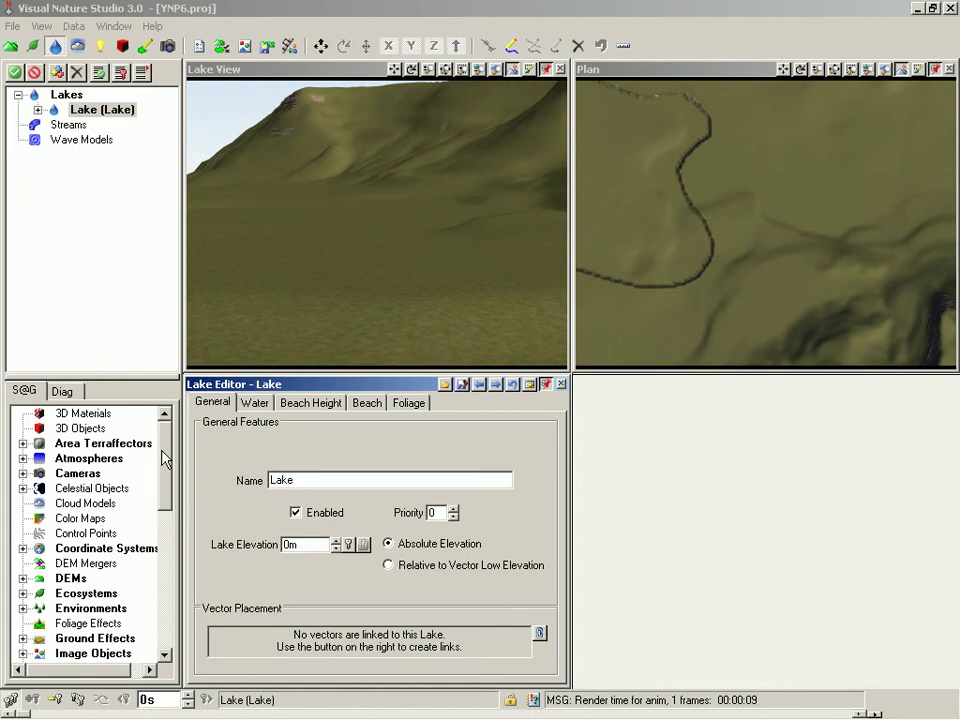
# Link the Lake vector to the Lake component and accept the addition.
pyautogui.moveTo(165, 454); pyautogui.dragTo(160, 617)
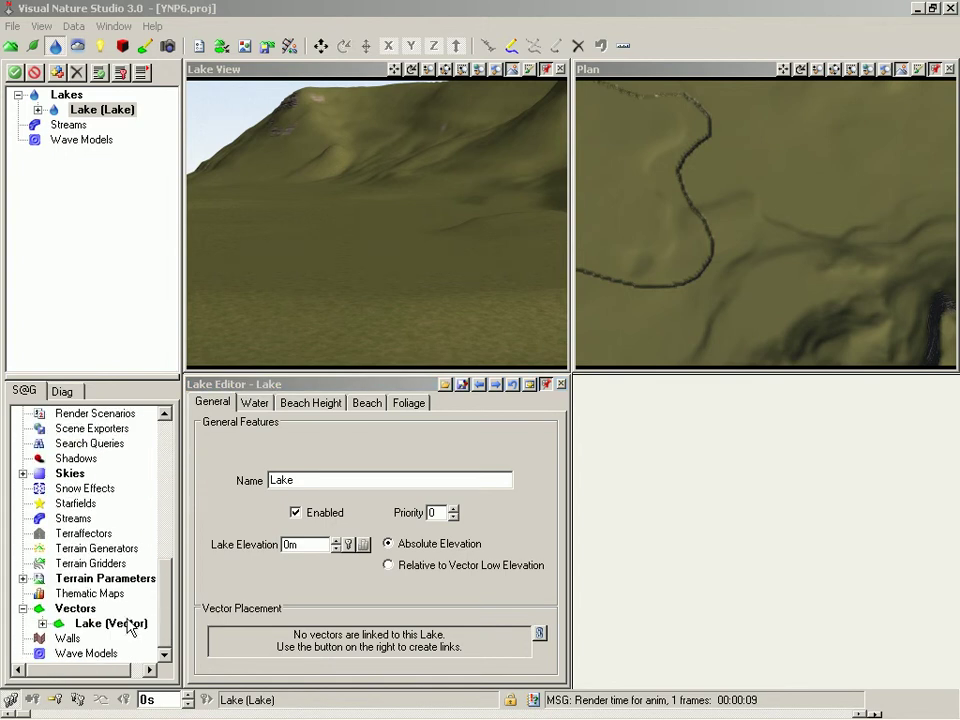
pyautogui.moveTo(88, 630); pyautogui.dragTo(86, 118)
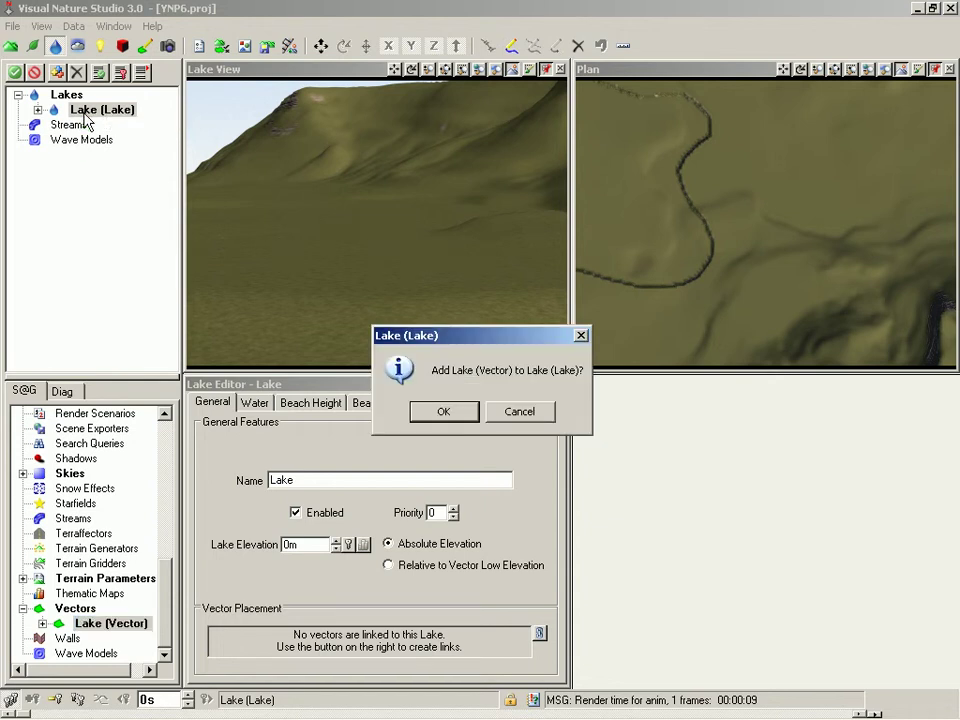
pyautogui.press('Return')
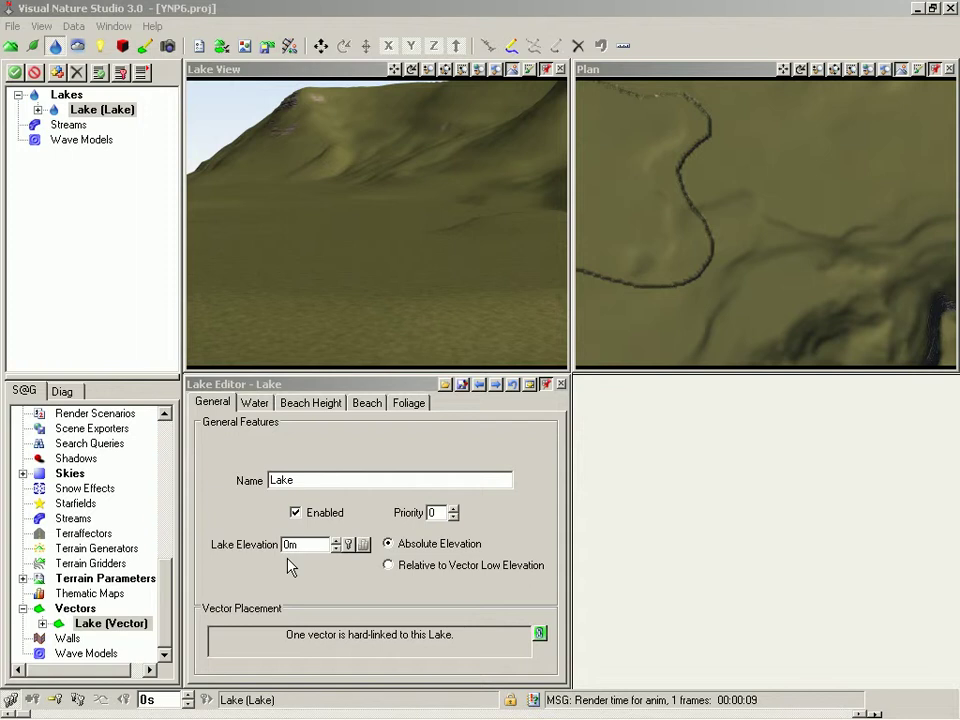
# Sample foreground terrain elevations in Lake View to set the Lake Elevation to 2063 m, and save the project with a fresh preview render.
pyautogui.click(375, 311)
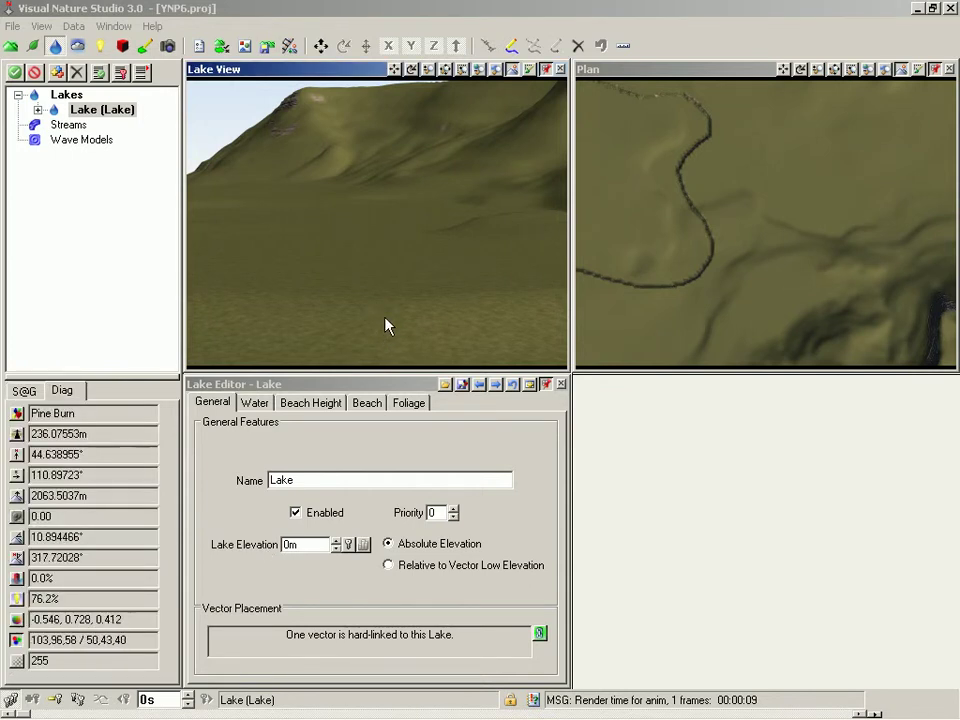
pyautogui.doubleClick(94, 495)
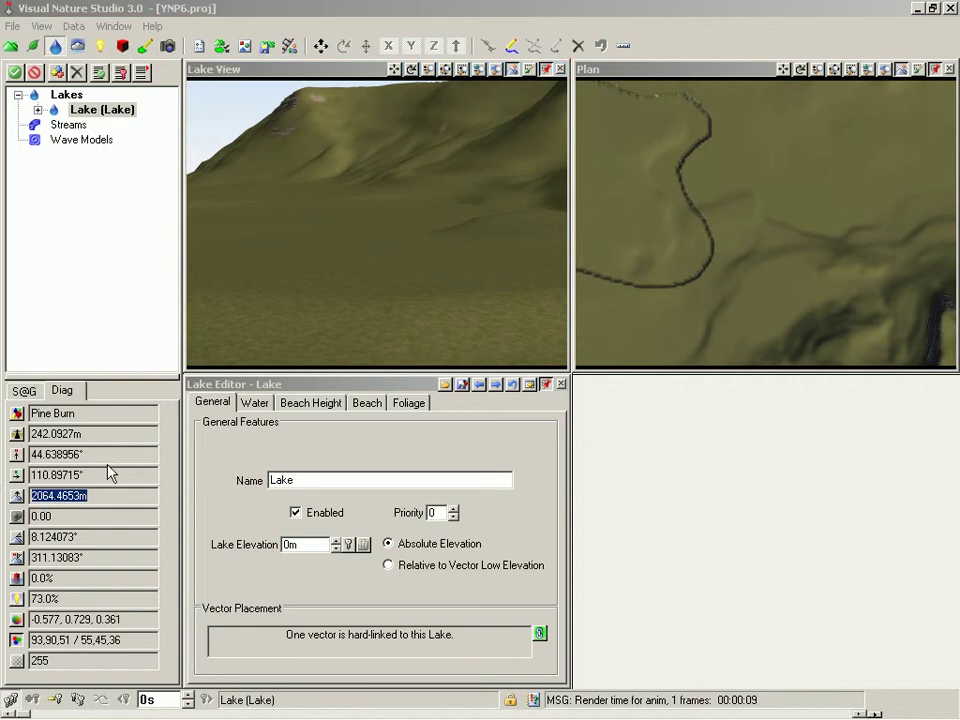
pyautogui.click(376, 330)
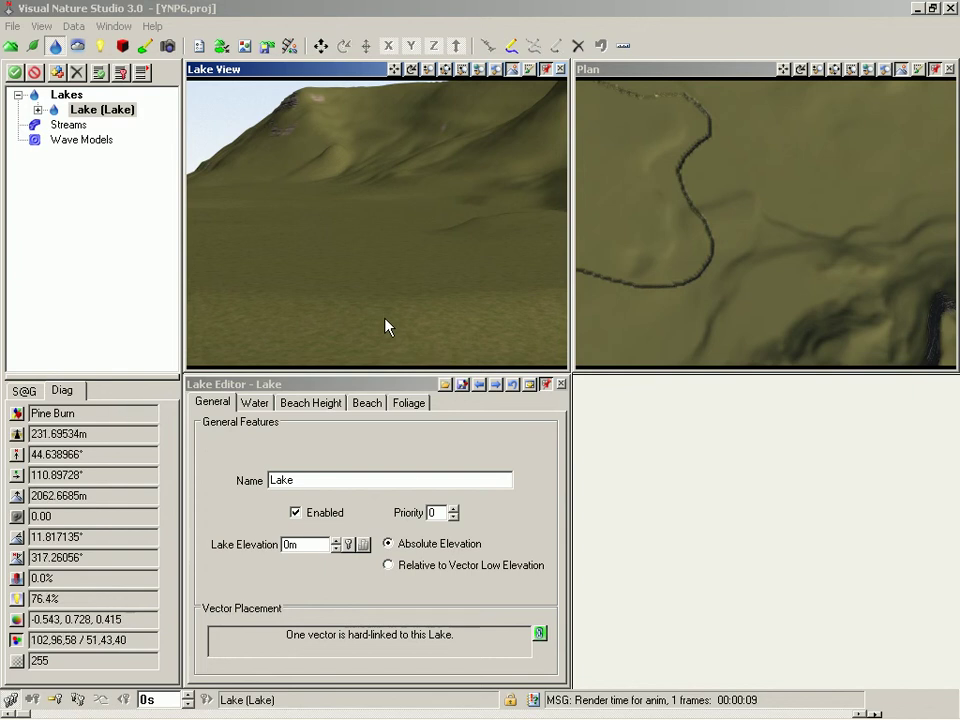
pyautogui.doubleClick(292, 544)
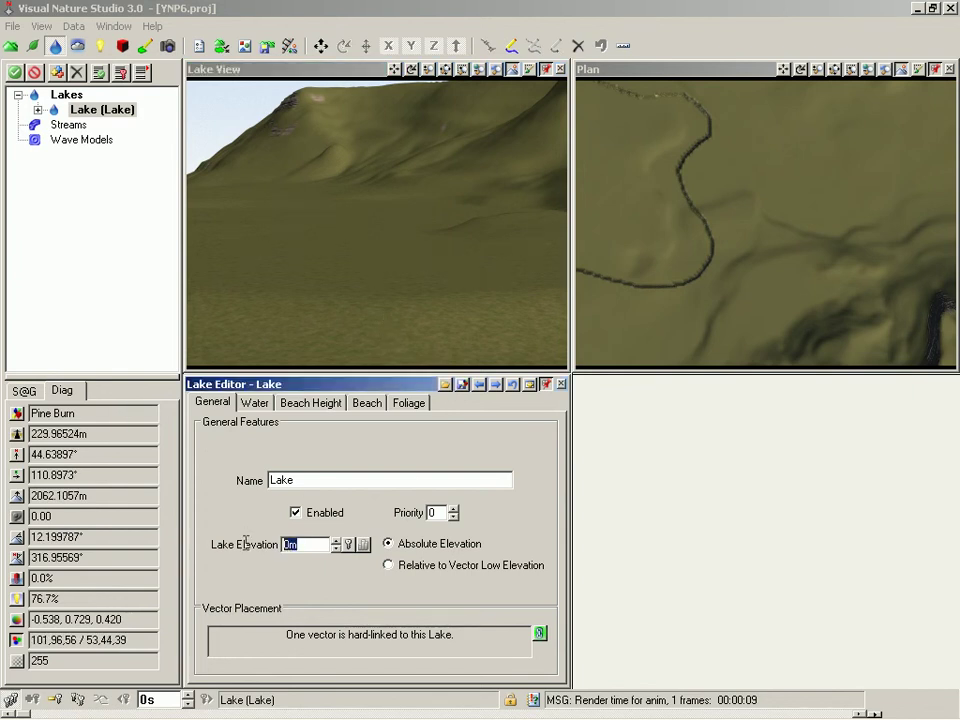
pyautogui.write('2063')
pyautogui.press('Return')
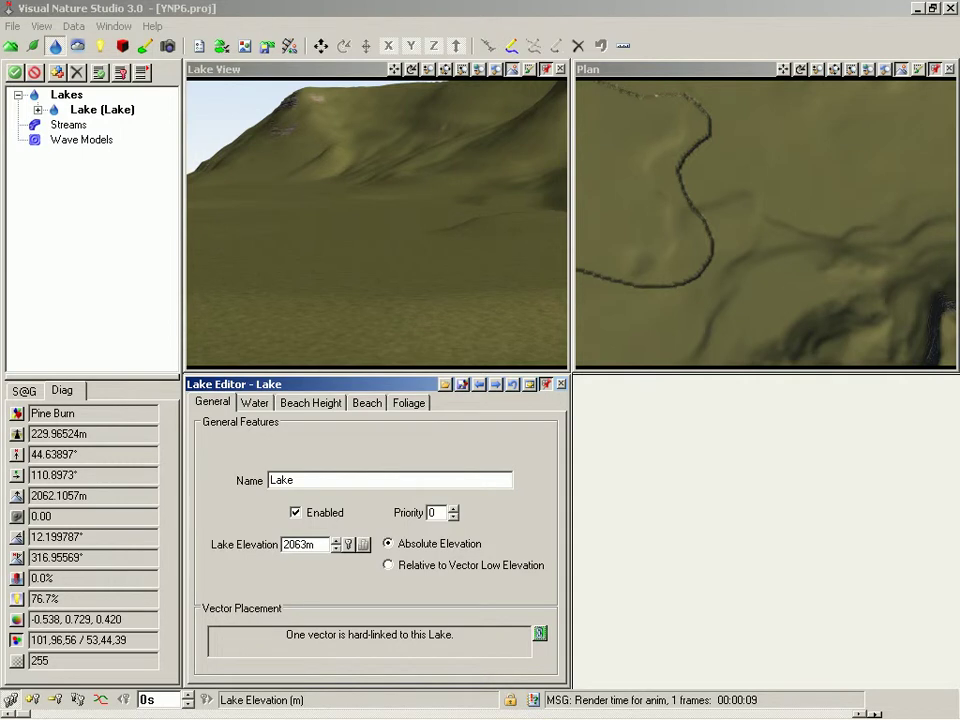
pyautogui.hotkey('ctrl', 's')
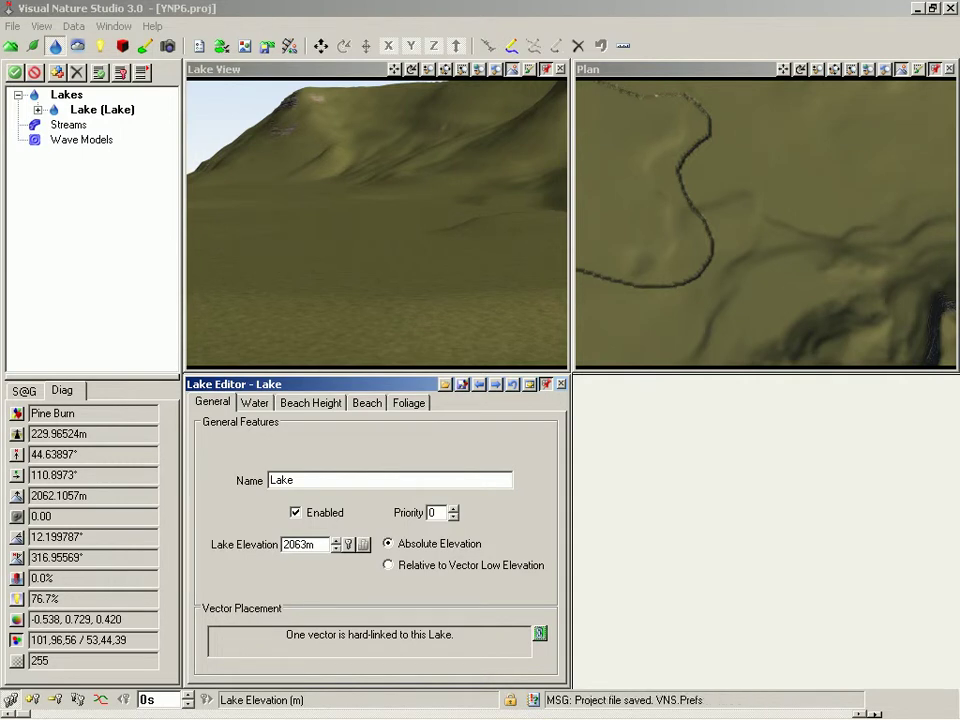
pyautogui.press('F9')
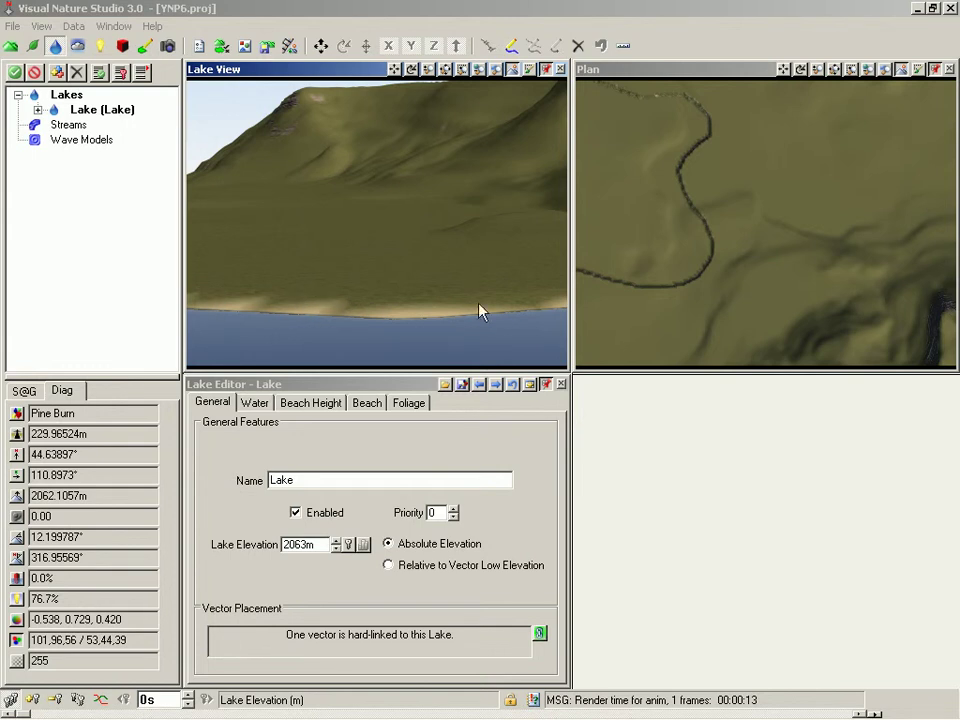
# Set the YNP6 Terrain Param's Maximum Fractal Depth to 3, save and re-render Lake View, and close the Terrain Parameter Editor.
pyautogui.click(24, 391)
pyautogui.moveTo(166, 457); pyautogui.dragTo(170, 590)
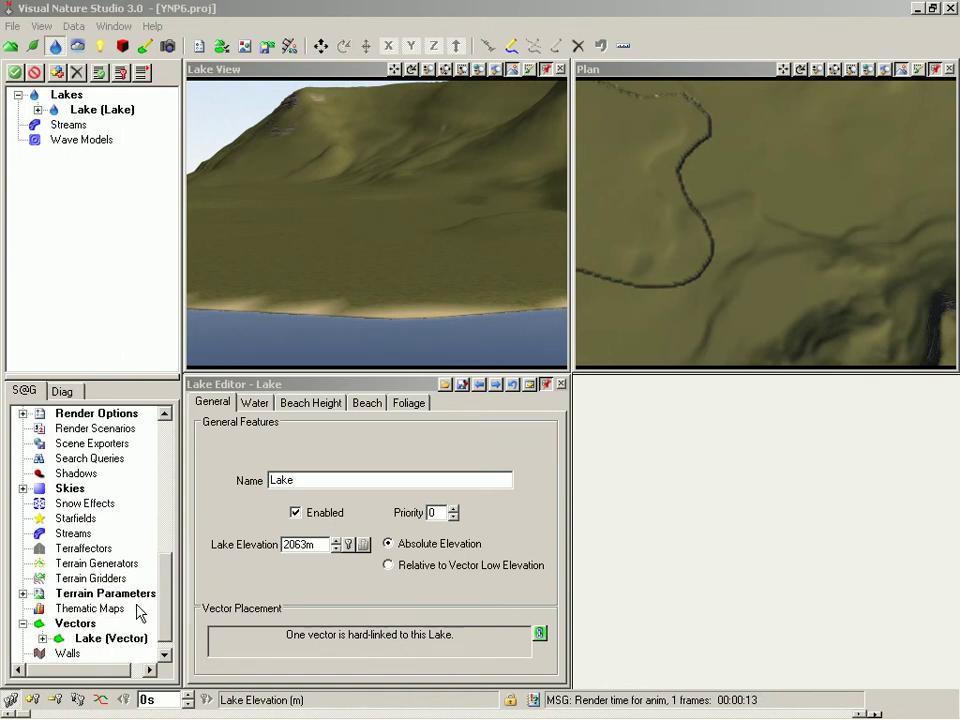
pyautogui.doubleClick(80, 601)
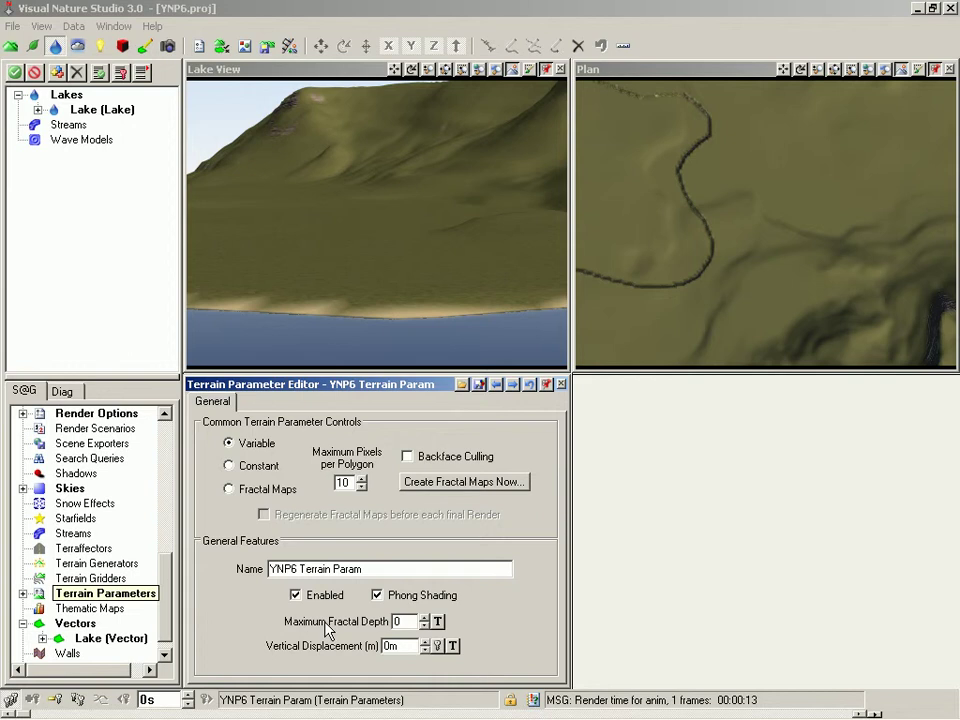
pyautogui.click(424, 617)
pyautogui.click(424, 617)
pyautogui.click(424, 617)
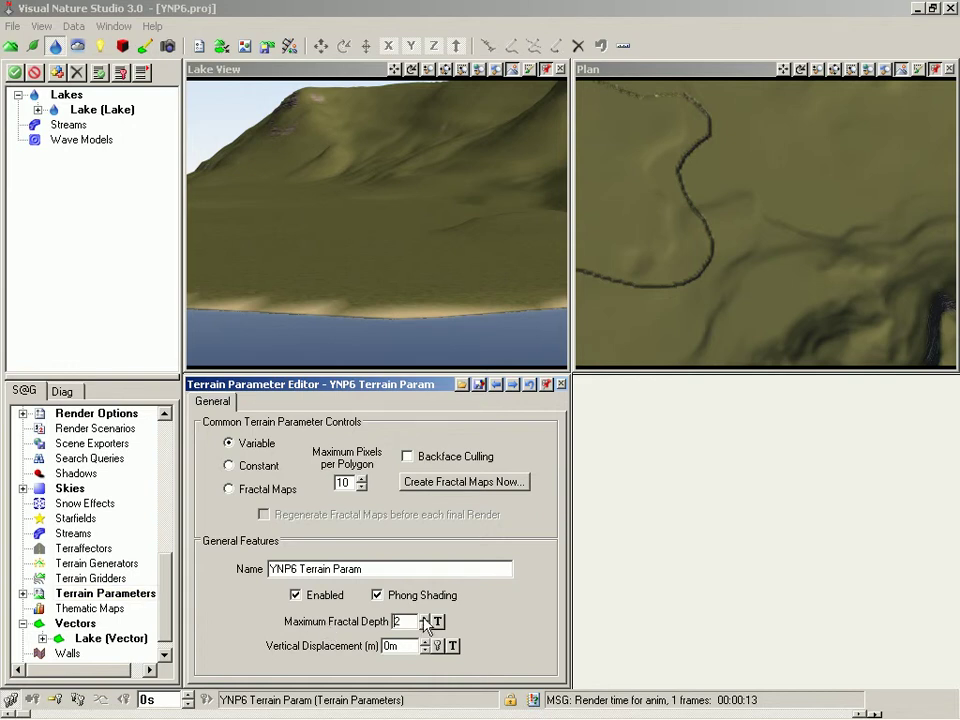
pyautogui.hotkey('ctrl', 's')
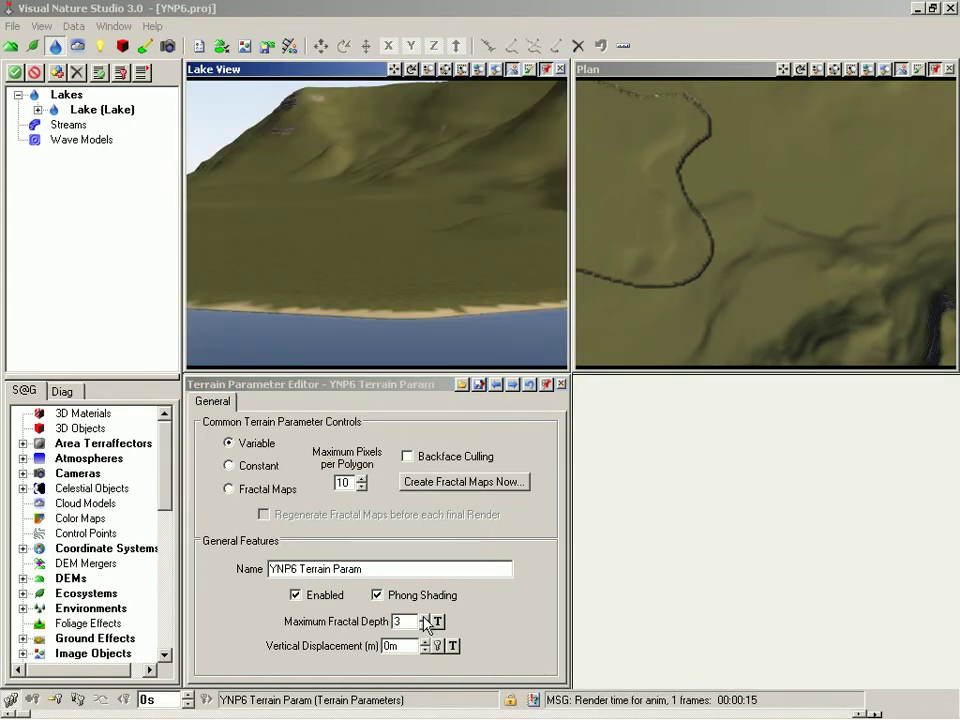
pyautogui.click(561, 385)
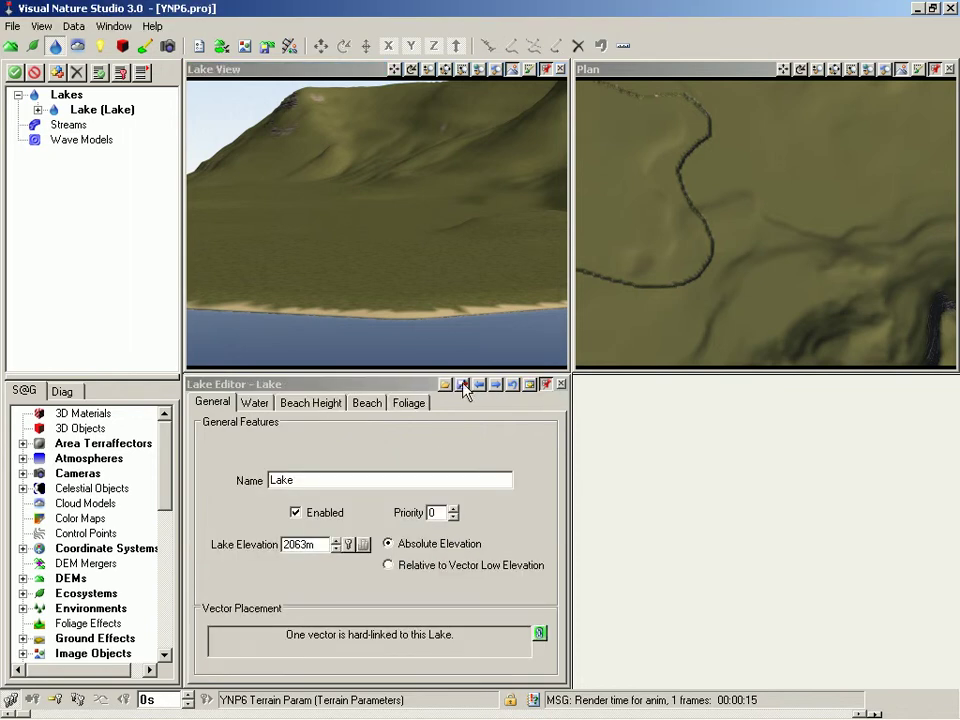
# Change the lake's beach material diffuse color to a grayish-brown tone from the RockTones swatch and keep it.
pyautogui.click(367, 405)
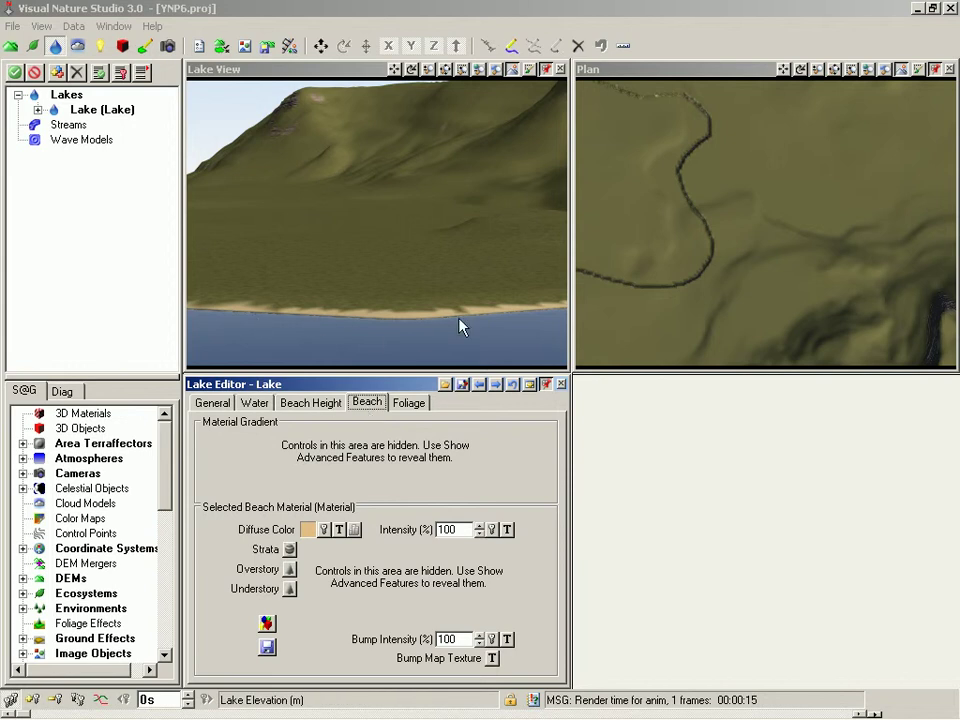
pyautogui.click(307, 533)
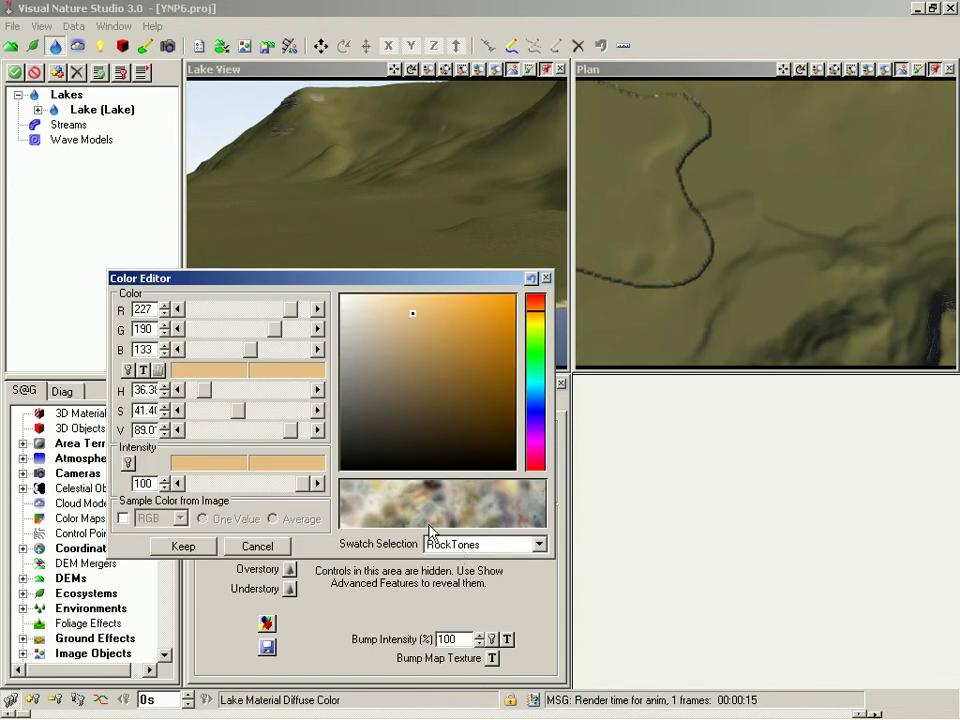
pyautogui.click(395, 517)
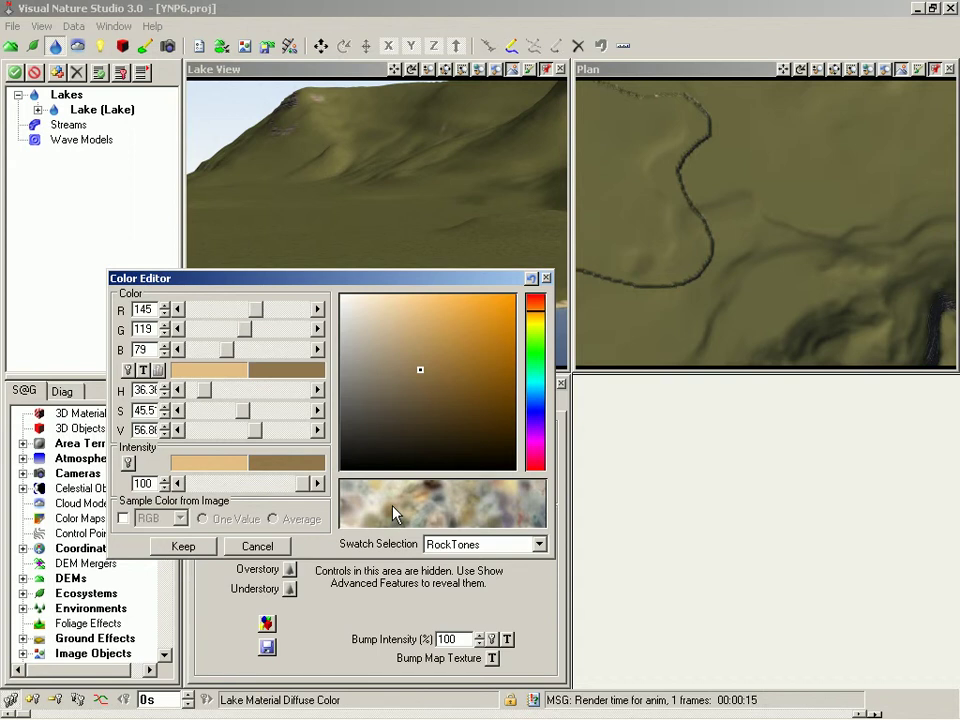
pyautogui.click(398, 508)
pyautogui.click(185, 552)
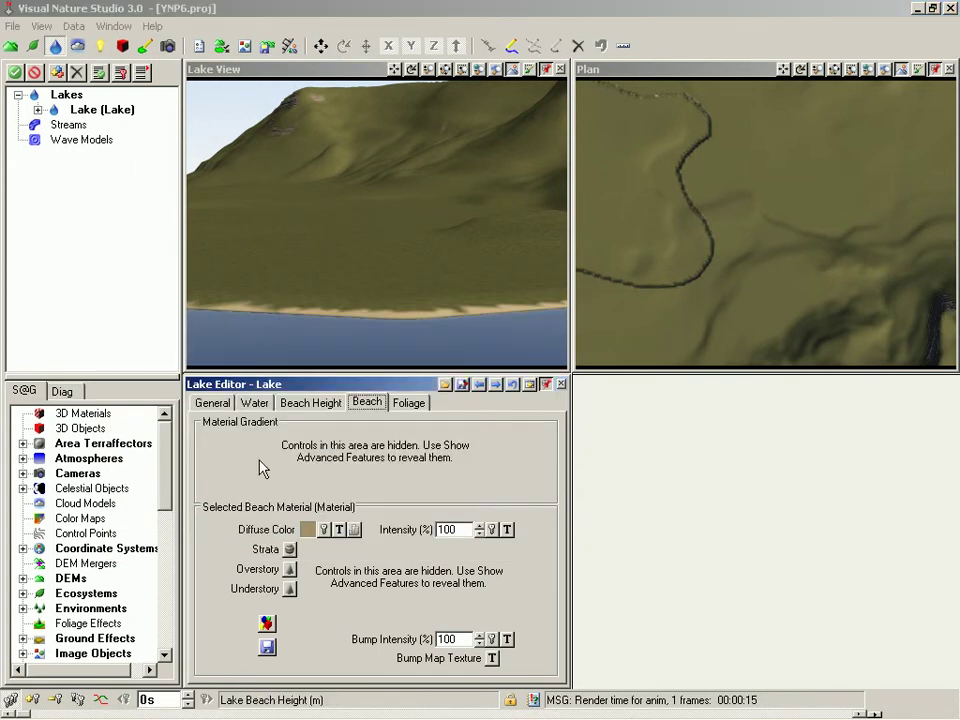
# Set the lake's Beach Height Minimum to 2 m.
pyautogui.click(310, 406)
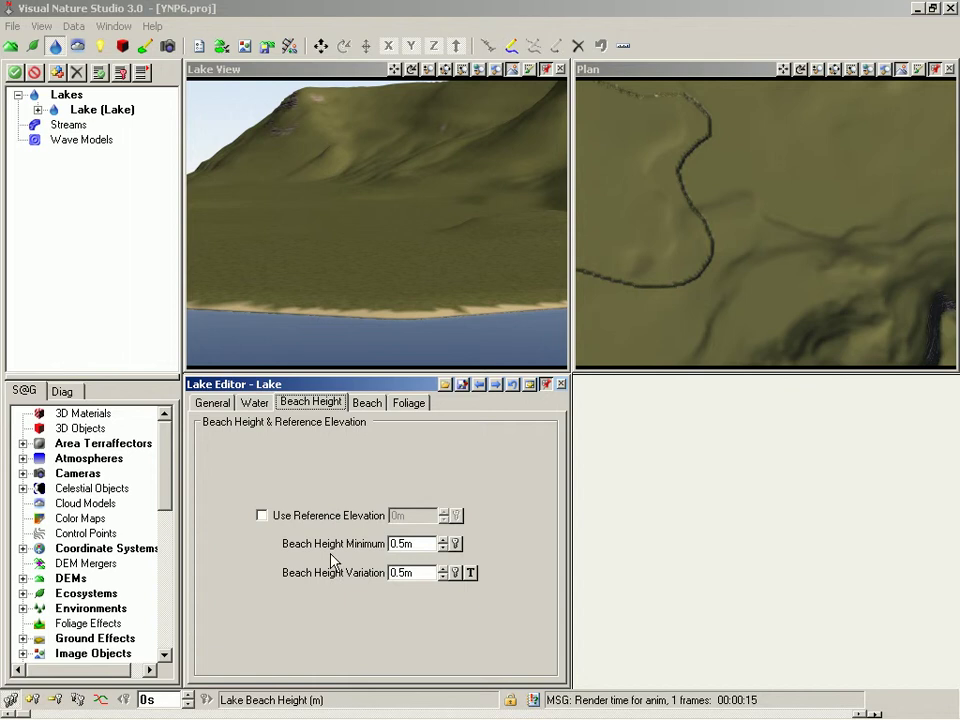
pyautogui.moveTo(422, 543); pyautogui.dragTo(371, 540)
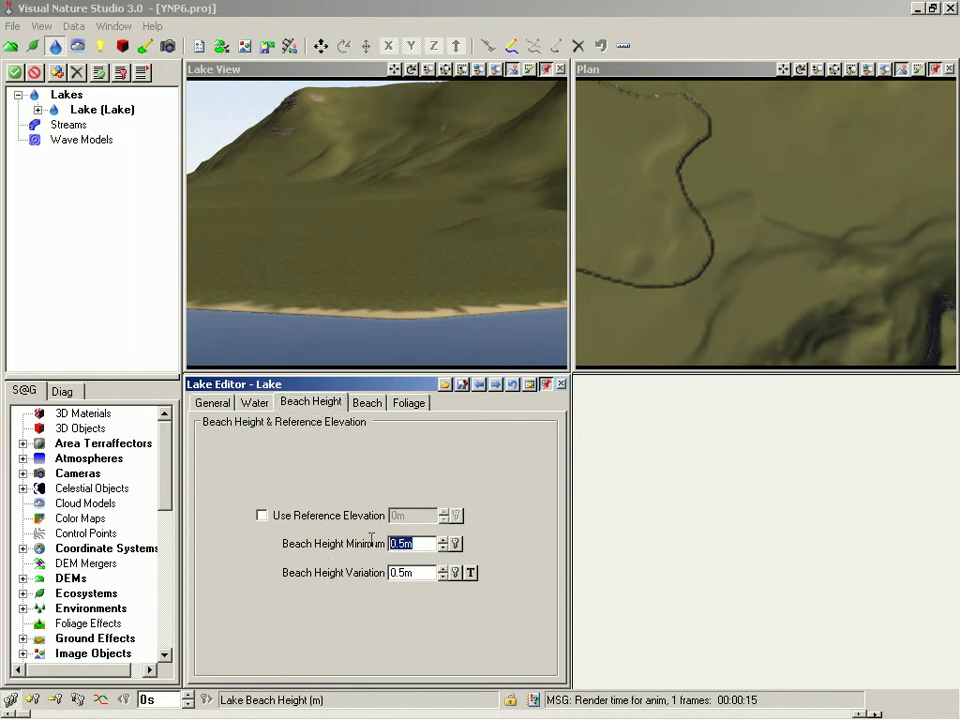
pyautogui.write('2')
pyautogui.press('Tab')
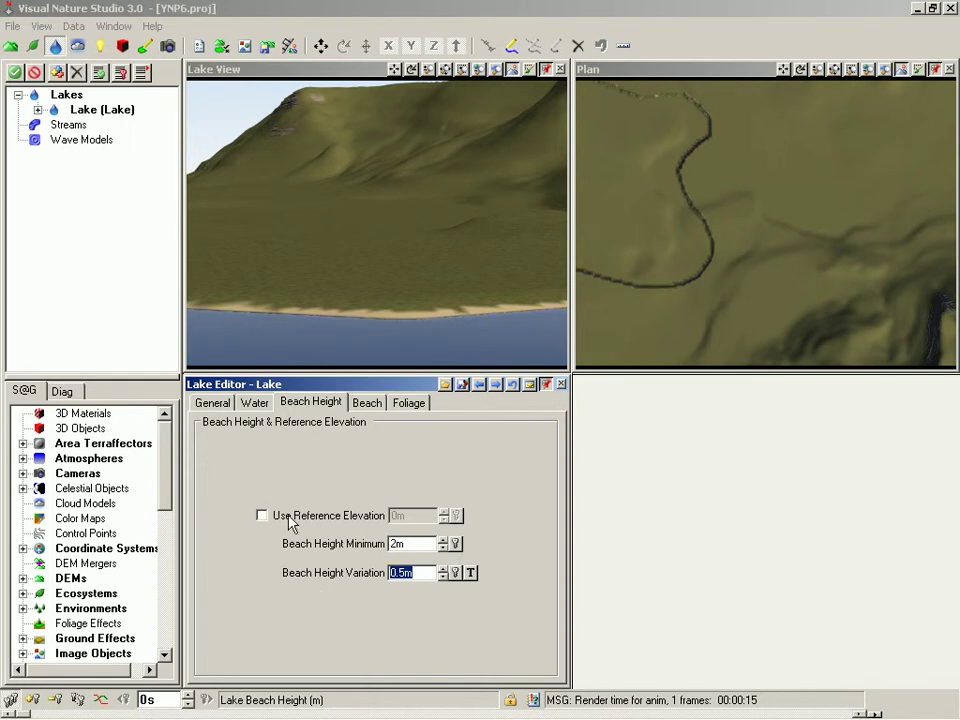
# Show the lake water's advanced features and name the existing material in its gradient Shallow.
pyautogui.click(253, 402)
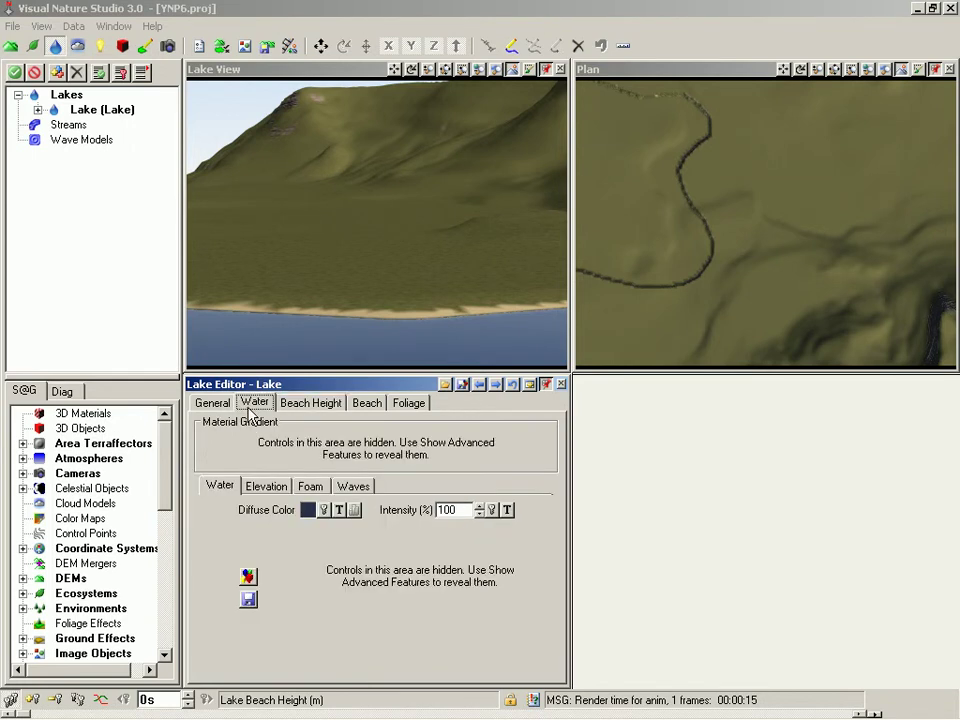
pyautogui.click(530, 388)
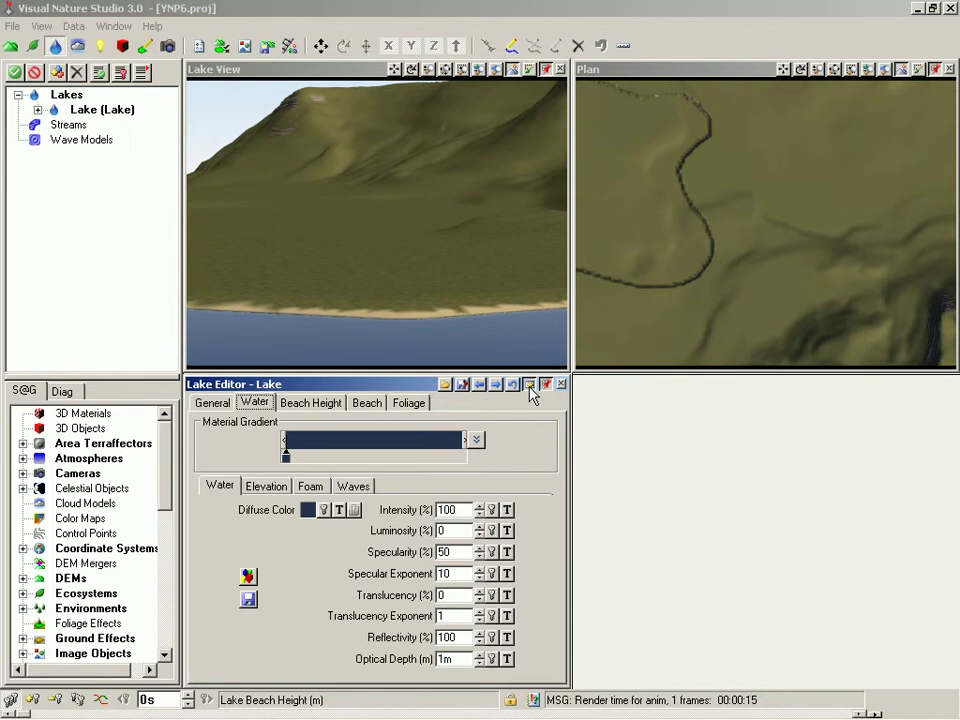
pyautogui.click(476, 440)
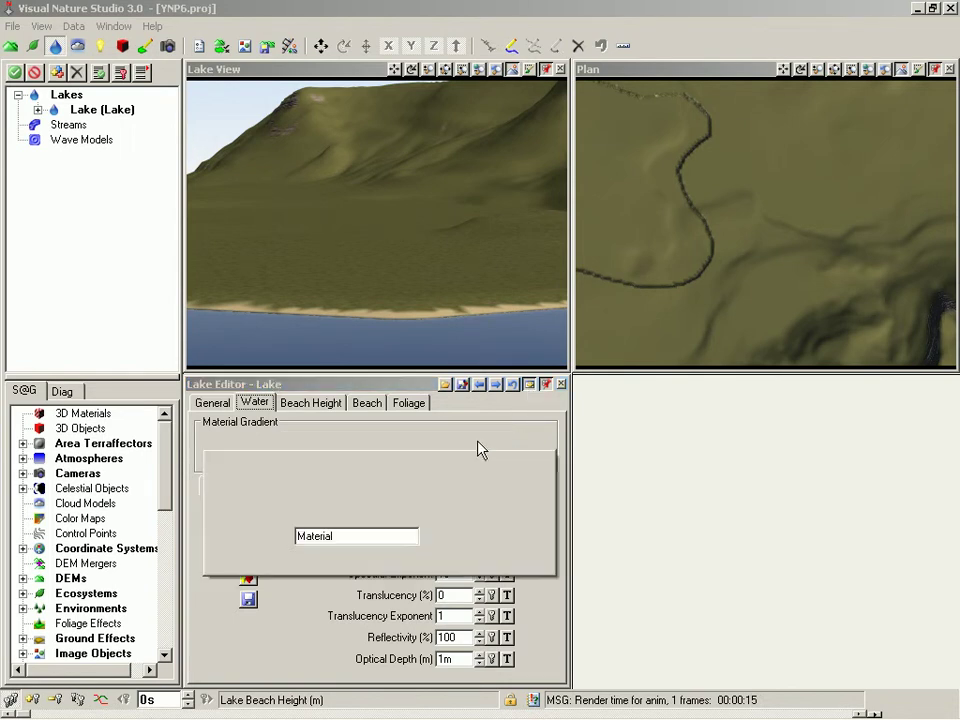
pyautogui.moveTo(347, 536); pyautogui.dragTo(298, 537)
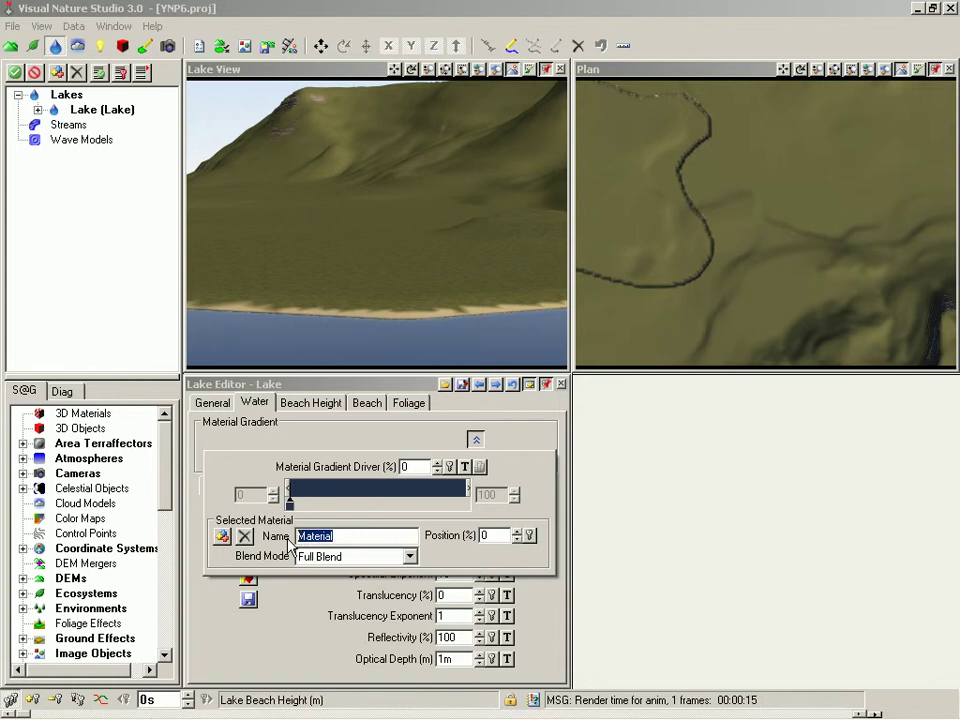
pyautogui.write('Shallow')
pyautogui.press('Tab')
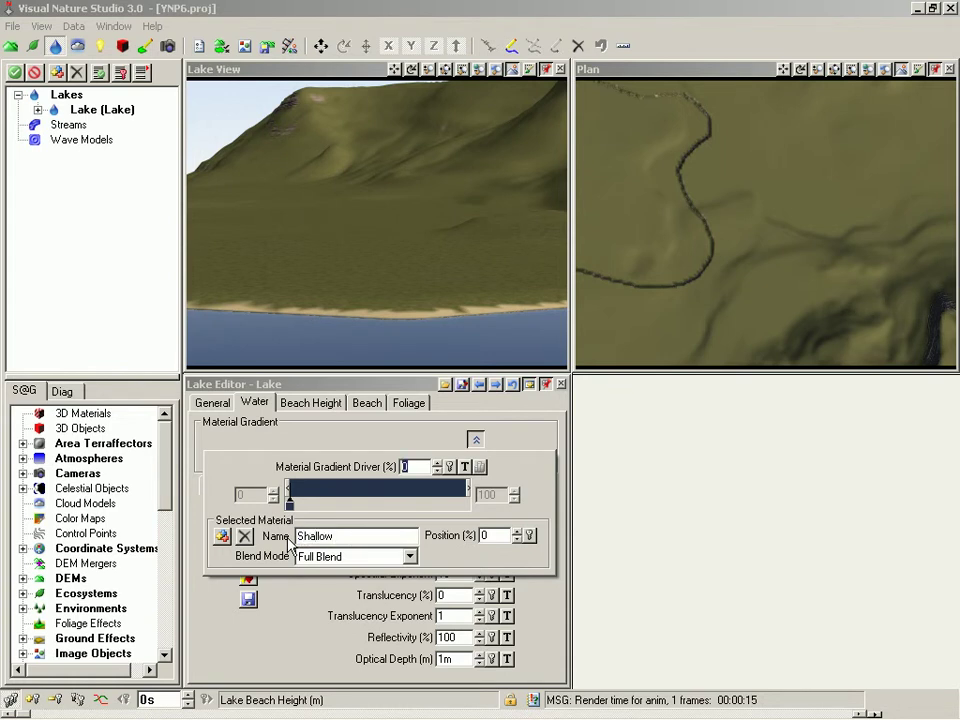
# Add a second water material near the high end of the gradient, at about 98.4%, and name it Deep.
pyautogui.click(464, 497)
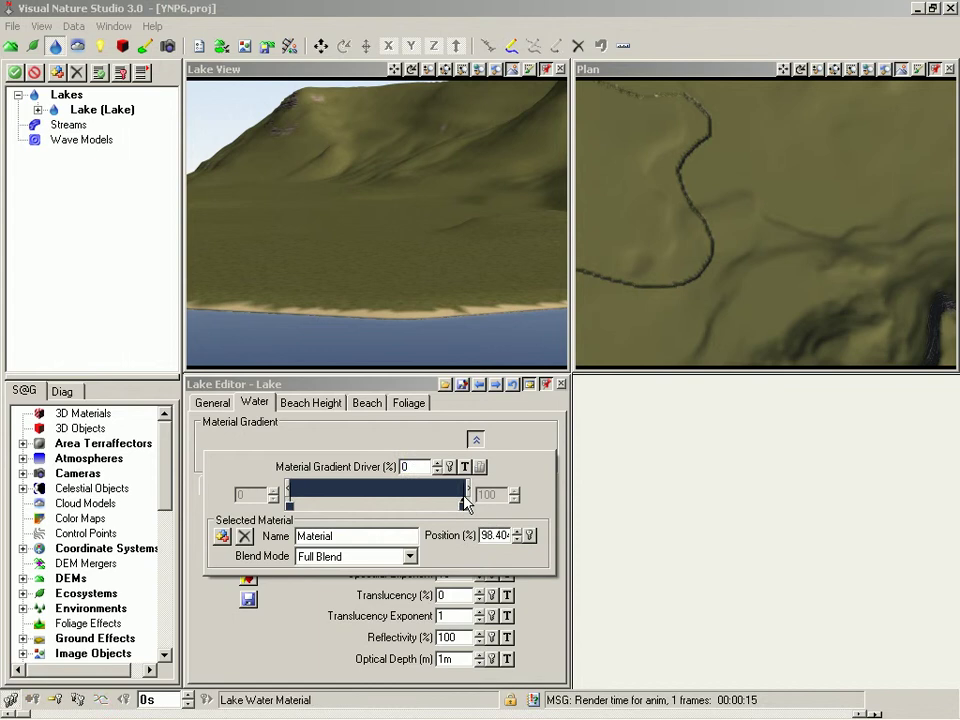
pyautogui.moveTo(360, 538); pyautogui.dragTo(272, 542)
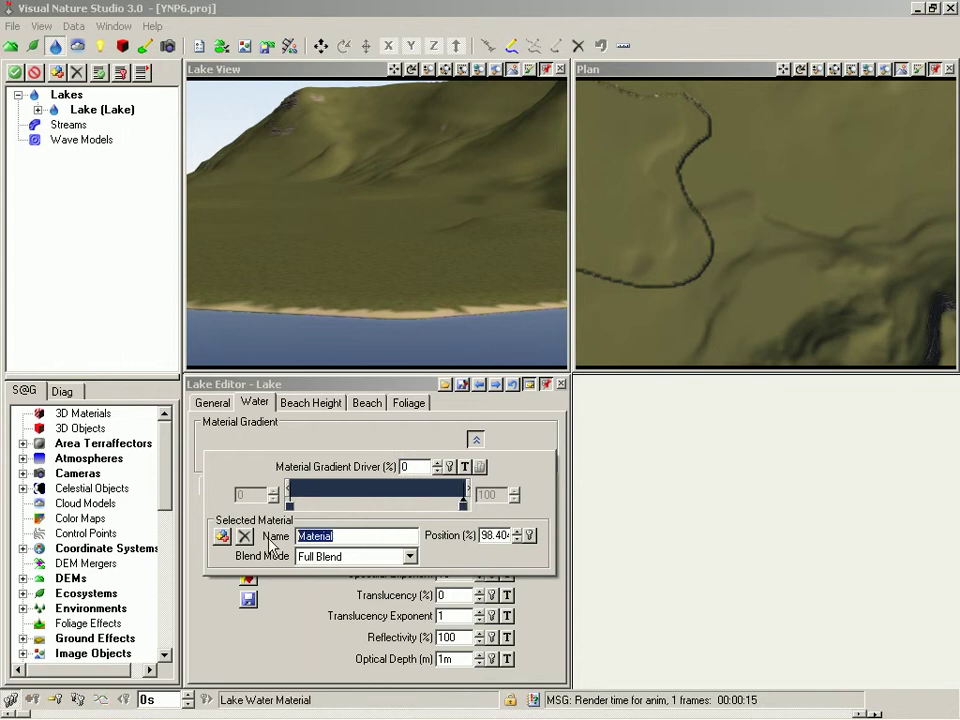
pyautogui.write('Deep')
pyautogui.press('Tab')
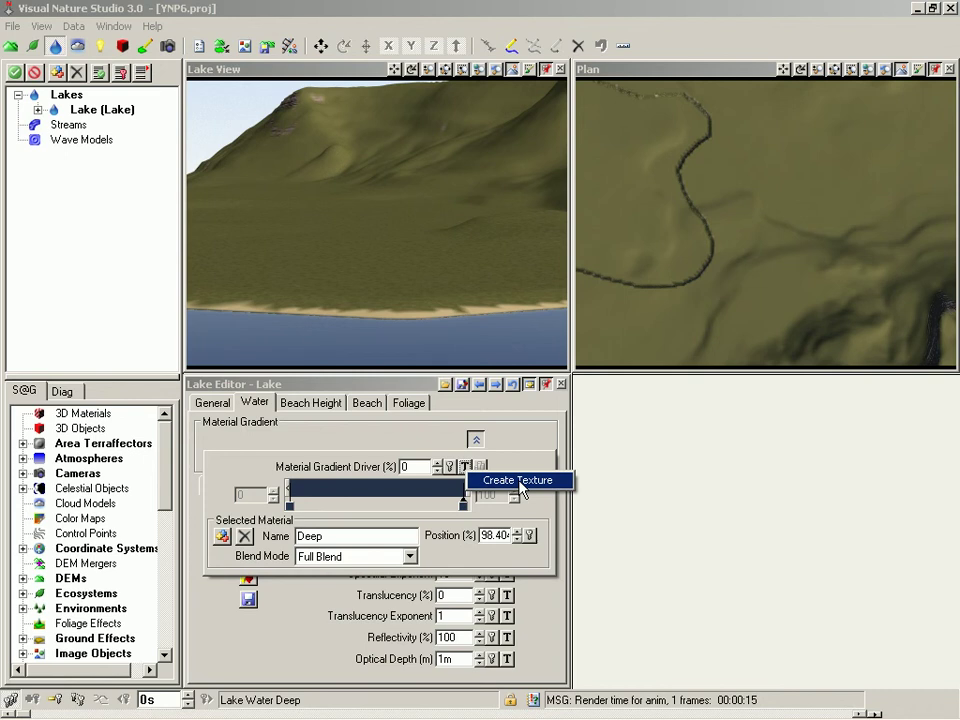
# Create a texture for the water's Material Gradient Driver and change its element type to Dynamic Parameter.
pyautogui.click(475, 472)
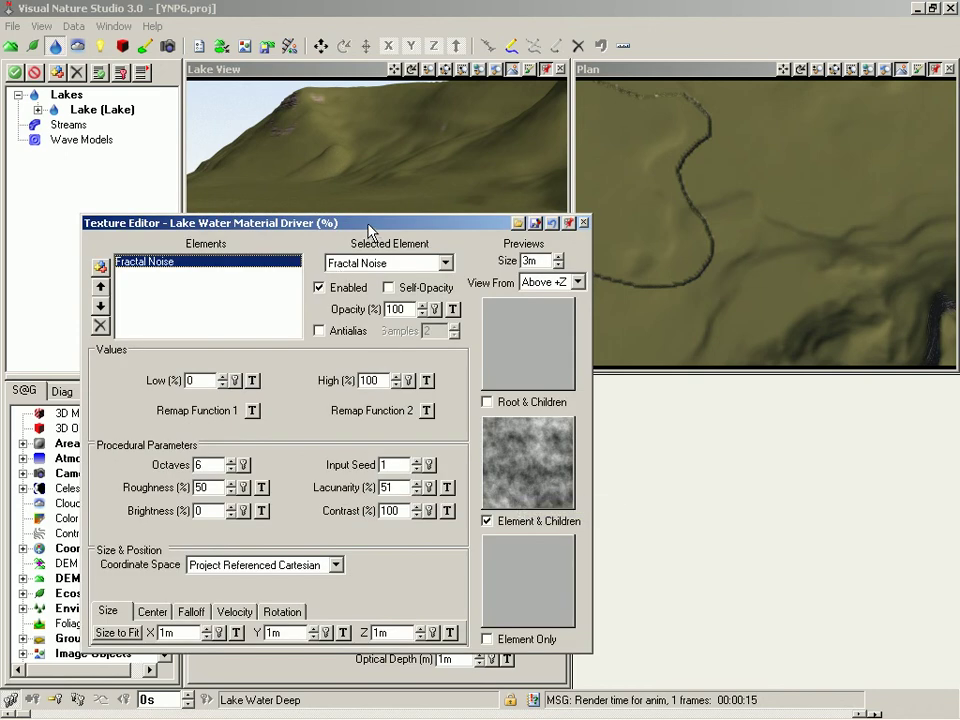
pyautogui.moveTo(369, 229); pyautogui.dragTo(535, 174)
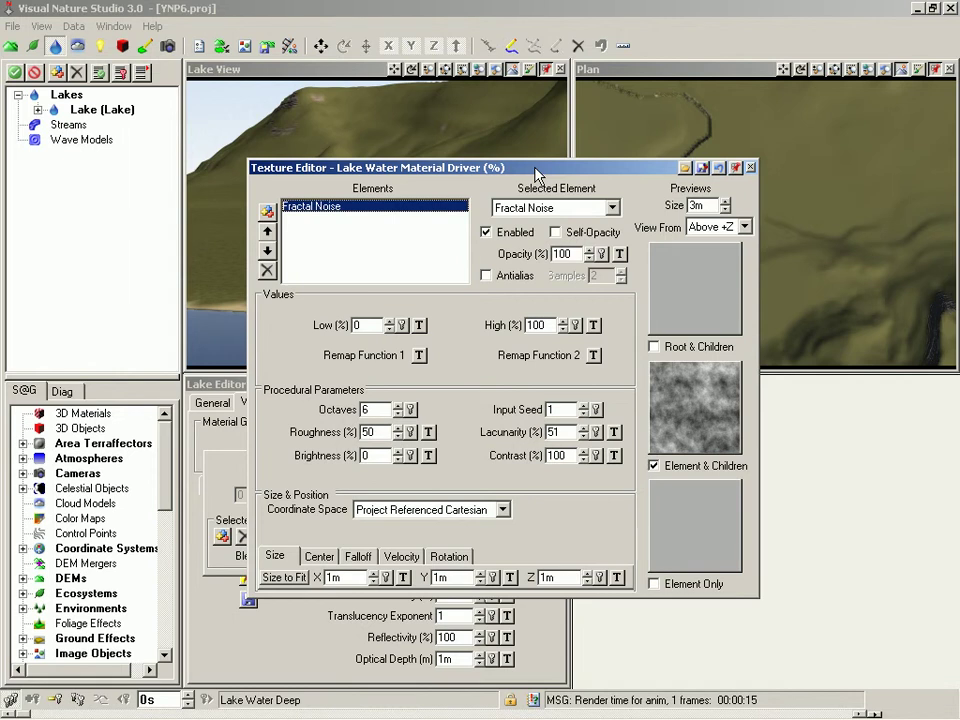
pyautogui.click(612, 208)
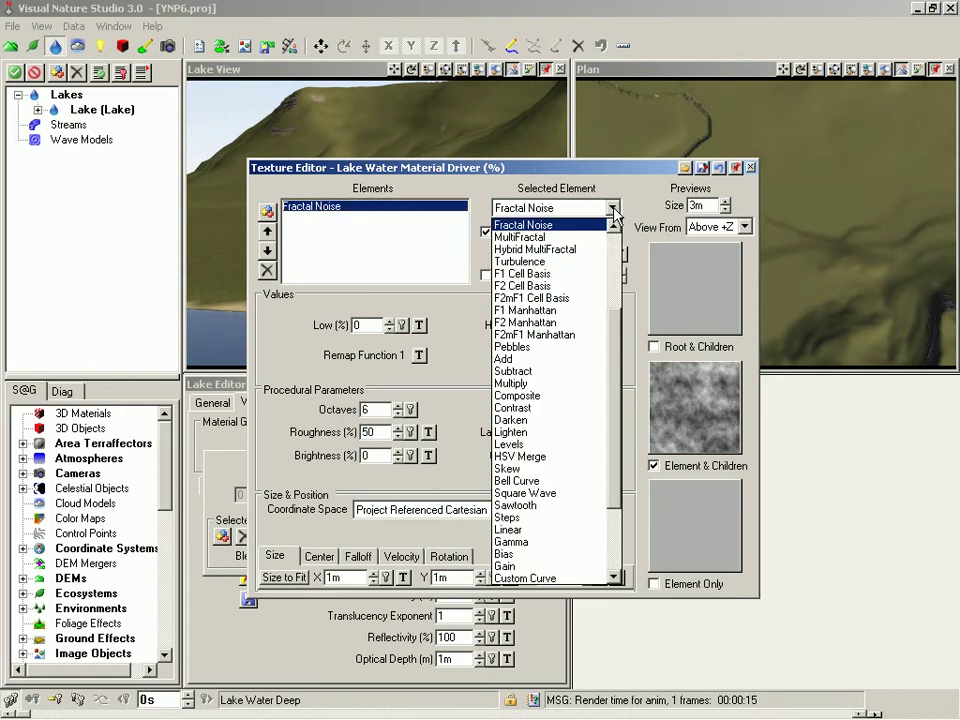
pyautogui.moveTo(615, 362); pyautogui.dragTo(613, 414)
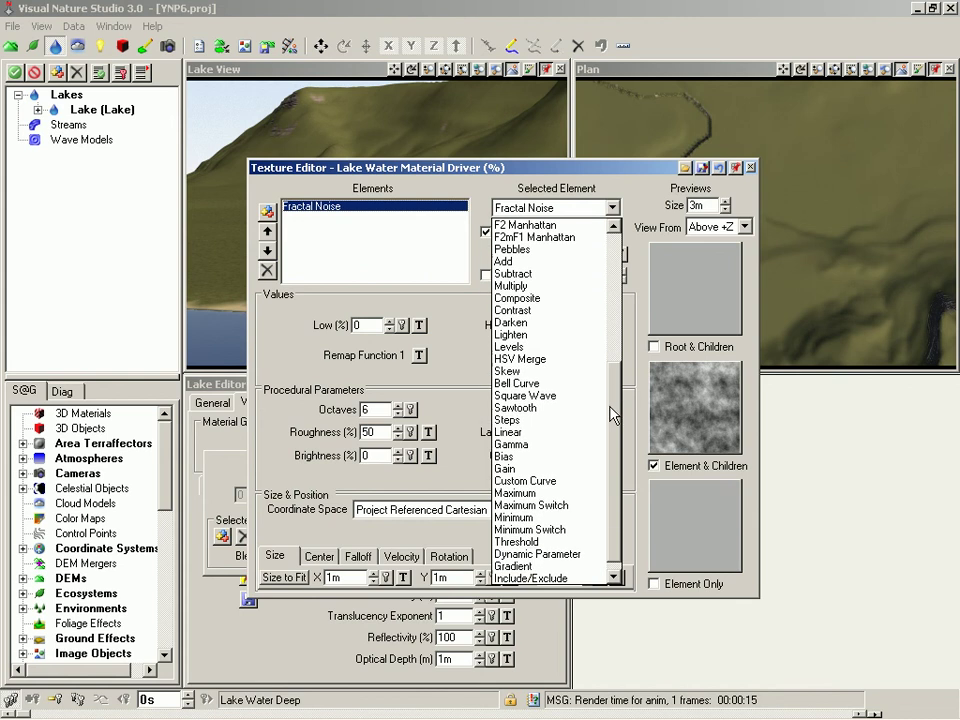
pyautogui.click(540, 553)
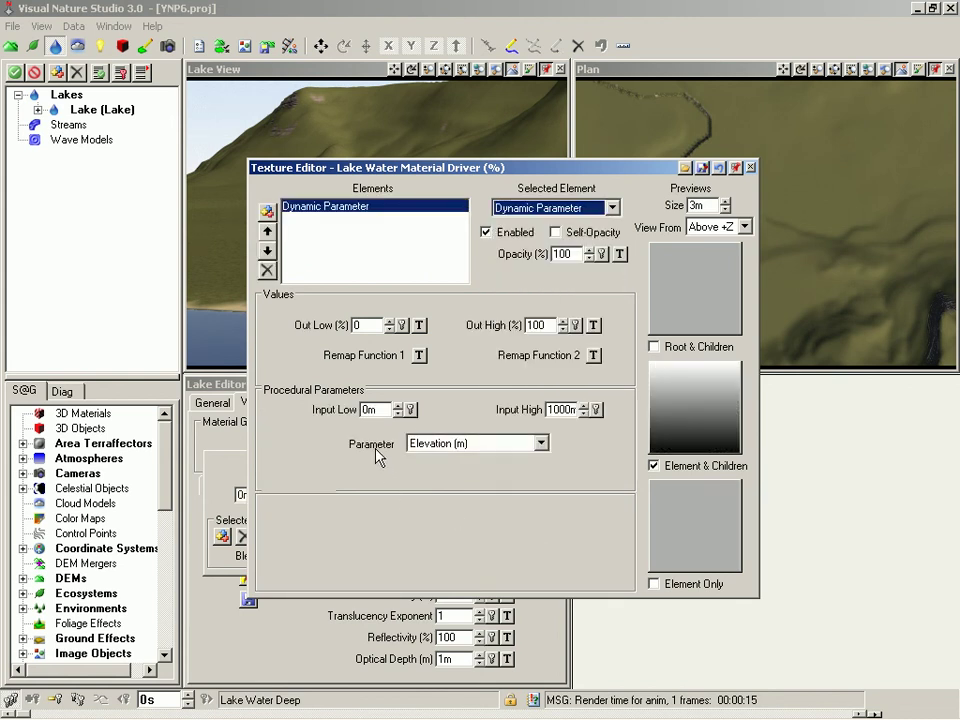
# Set the gradient driver texture's parameter to Water Depth (m) with Input High at 30 m, and collapse the advanced gradient features.
pyautogui.click(541, 443)
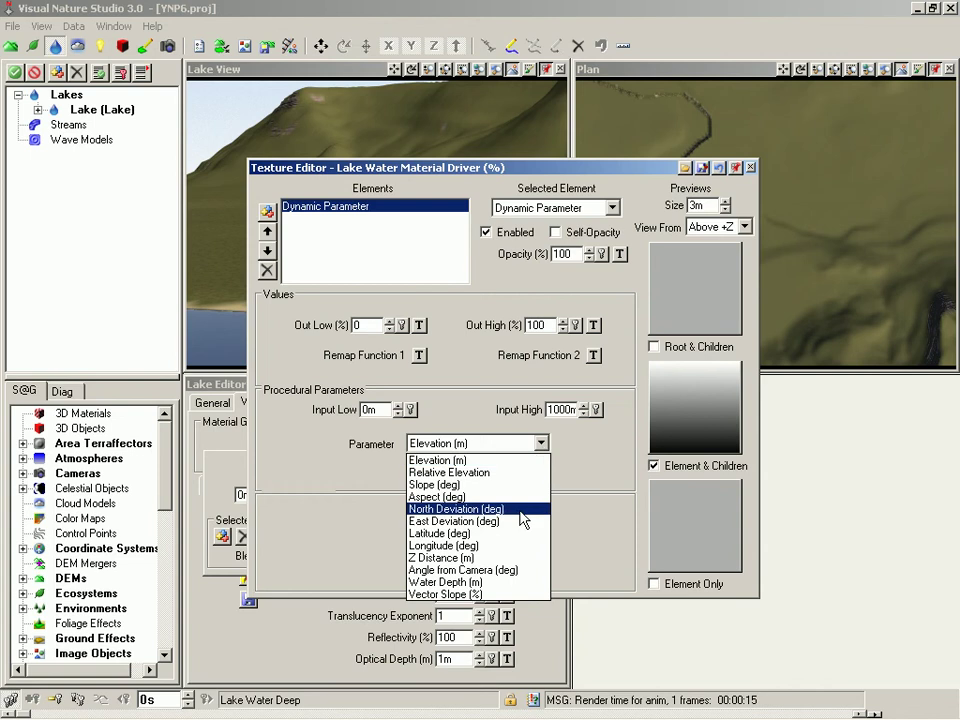
pyautogui.click(502, 582)
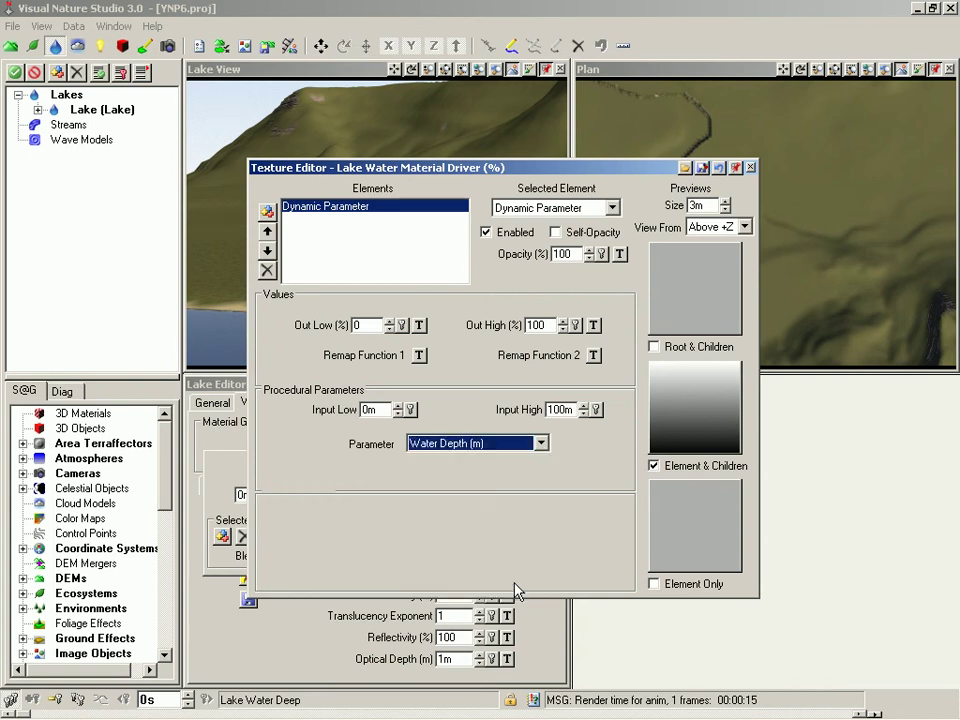
pyautogui.moveTo(380, 410); pyautogui.dragTo(351, 410)
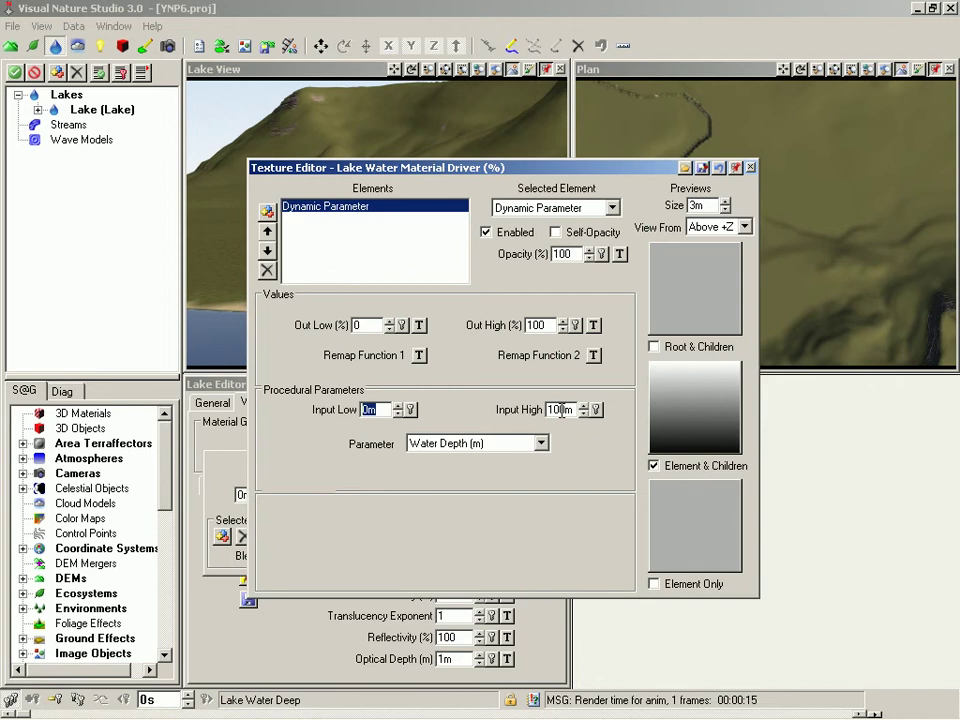
pyautogui.press('Tab')
pyautogui.write('30')
pyautogui.press('Tab')
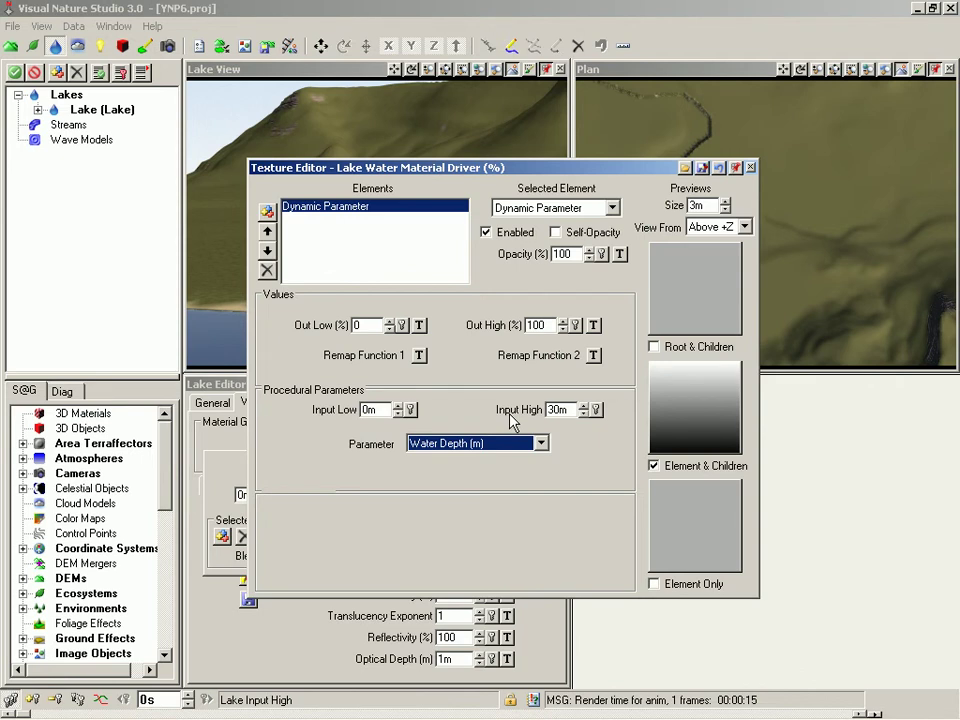
pyautogui.click(751, 168)
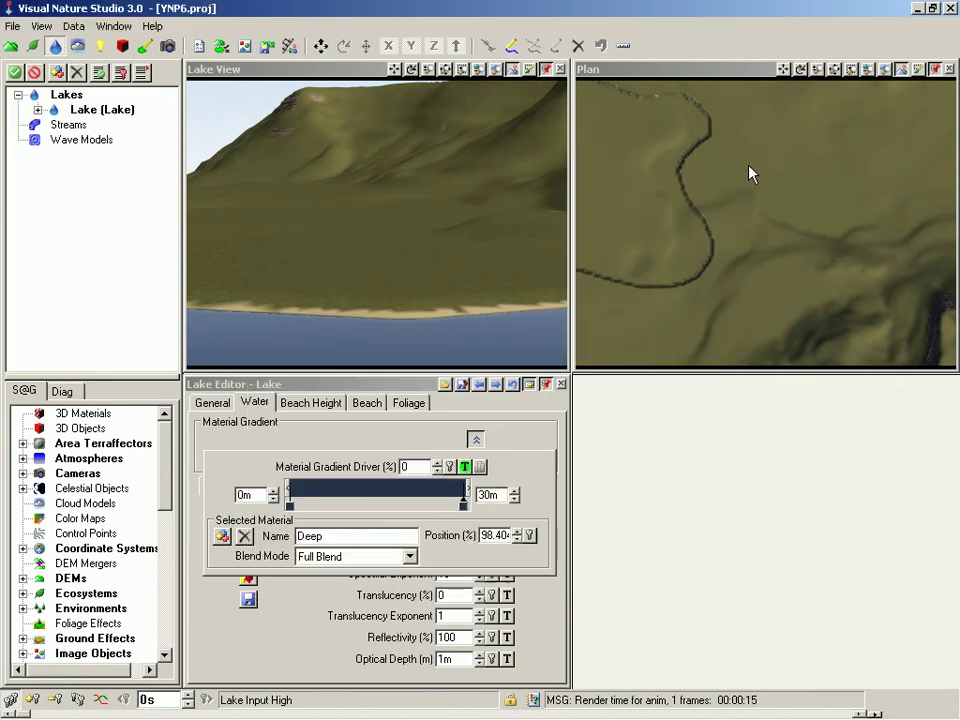
pyautogui.click(476, 442)
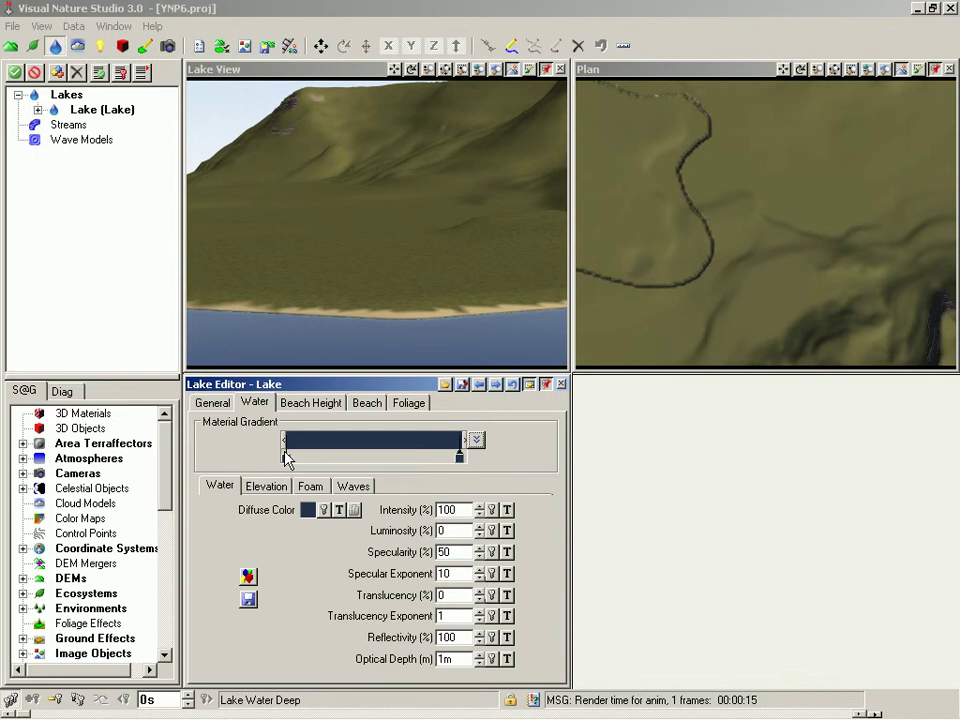
# Change the Shallow material's diffuse color by setting its V to 40 and its G to 100, and keep it.
pyautogui.click(284, 457)
pyautogui.click(308, 511)
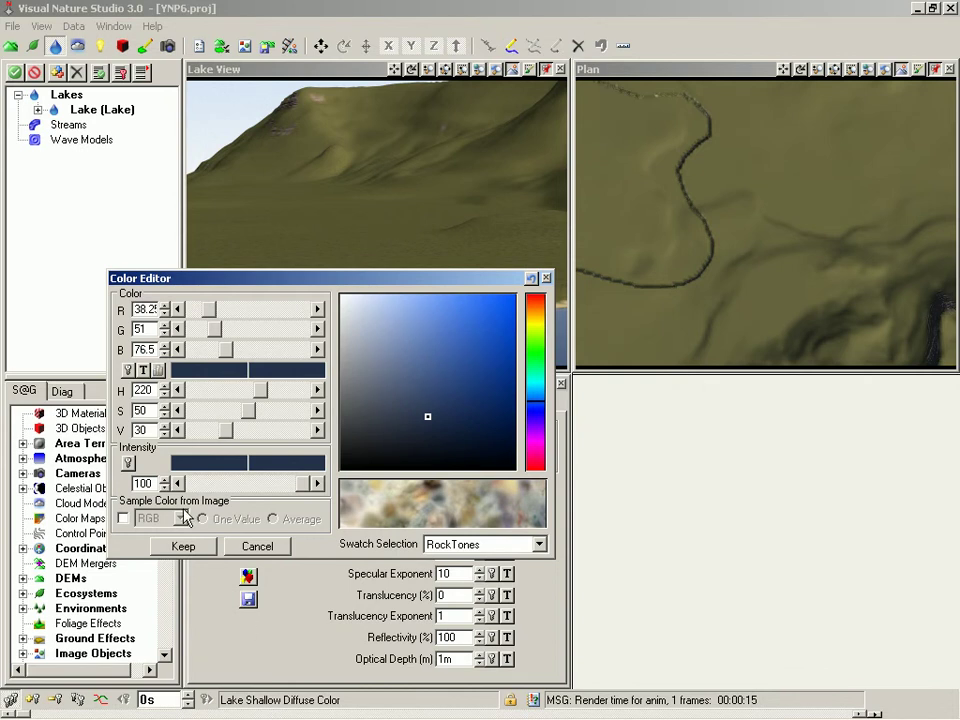
pyautogui.doubleClick(147, 429)
pyautogui.write('40')
pyautogui.press('Tab')
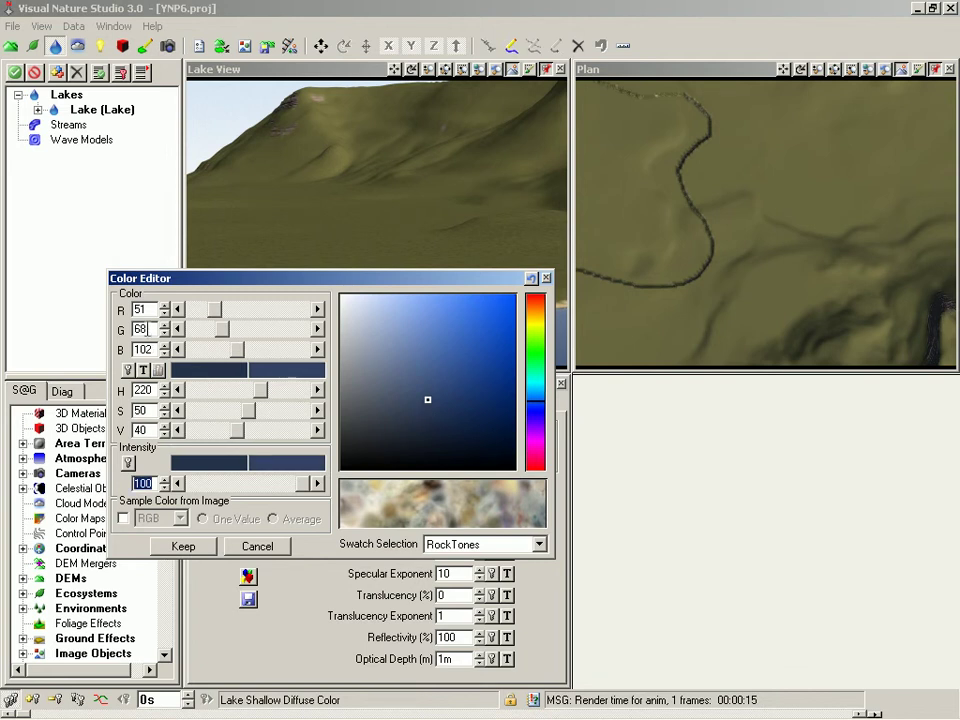
pyautogui.doubleClick(142, 329)
pyautogui.write('100')
pyautogui.press('Tab')
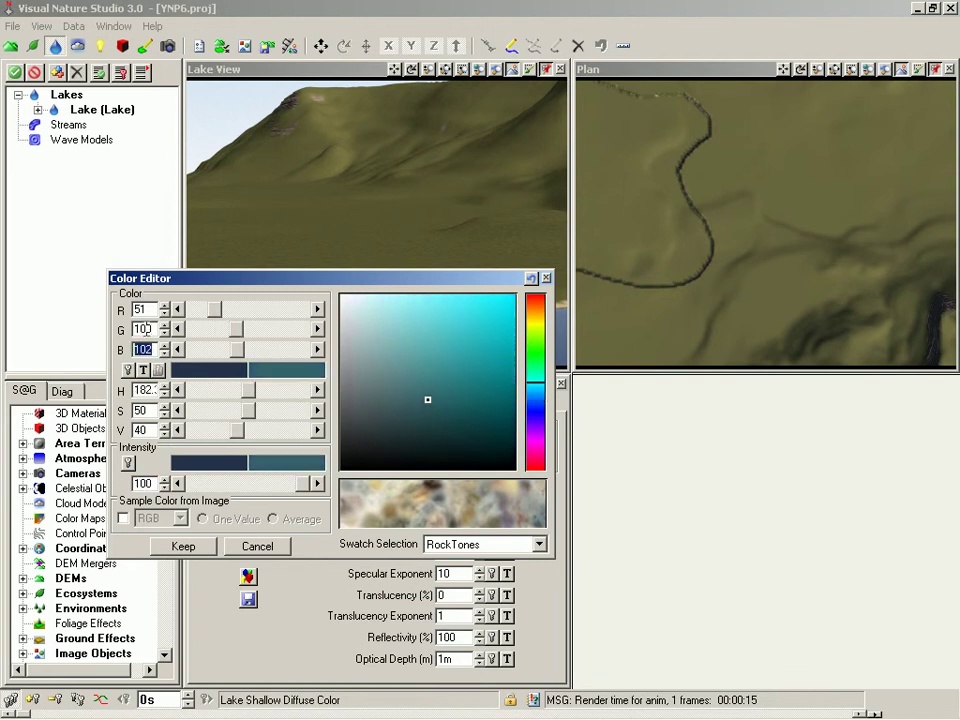
pyautogui.click(168, 547)
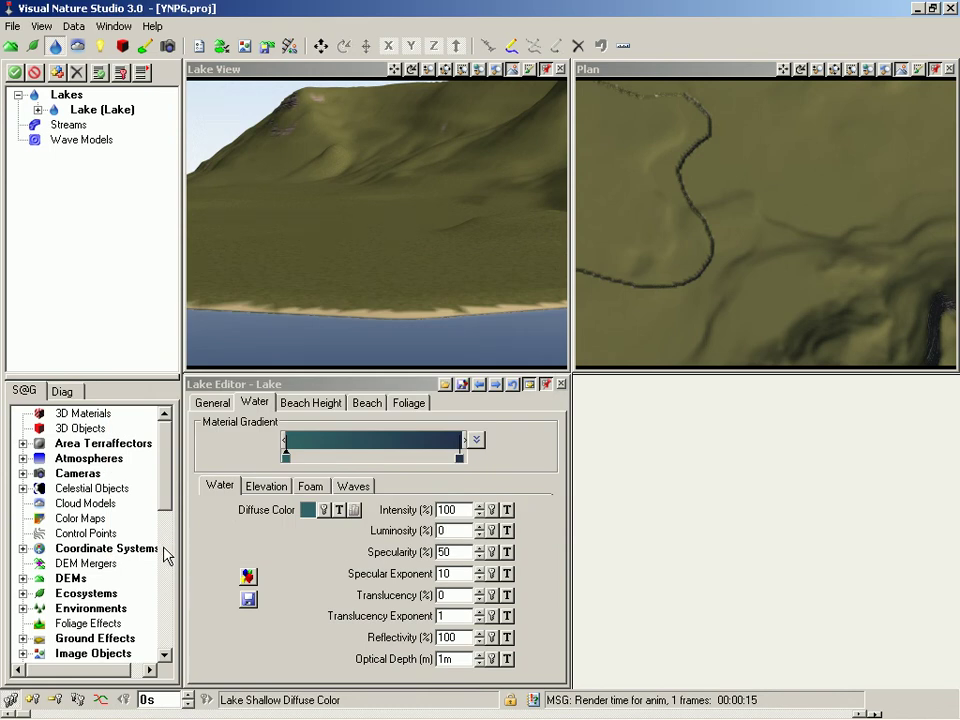
# Set the Shallow material's Optical Depth to 5 m.
pyautogui.doubleClick(450, 659)
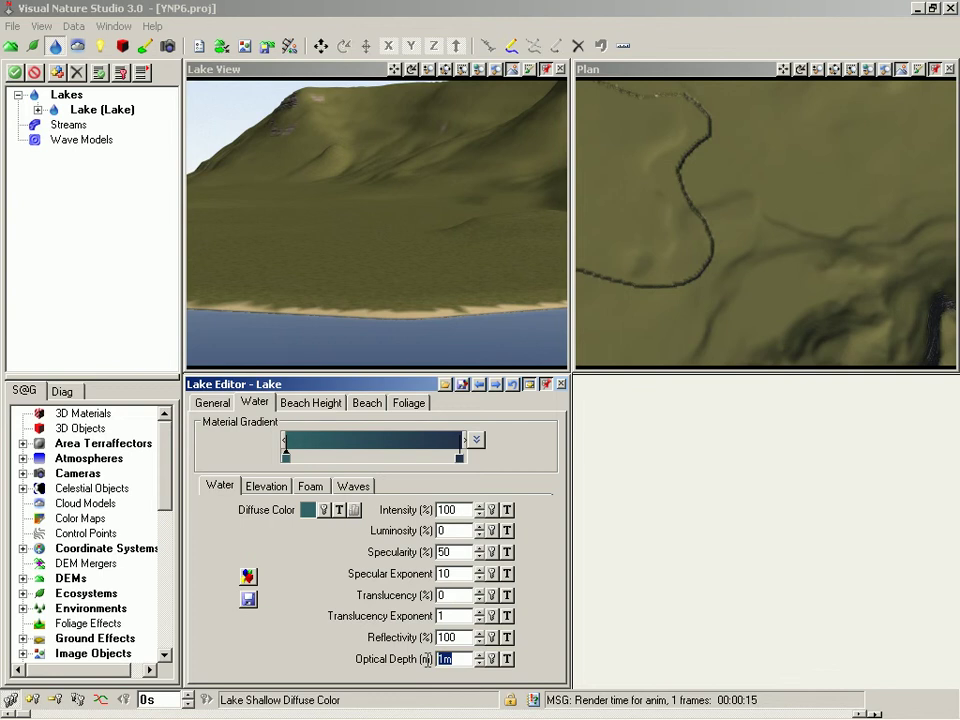
pyautogui.write('5')
pyautogui.press('Return')
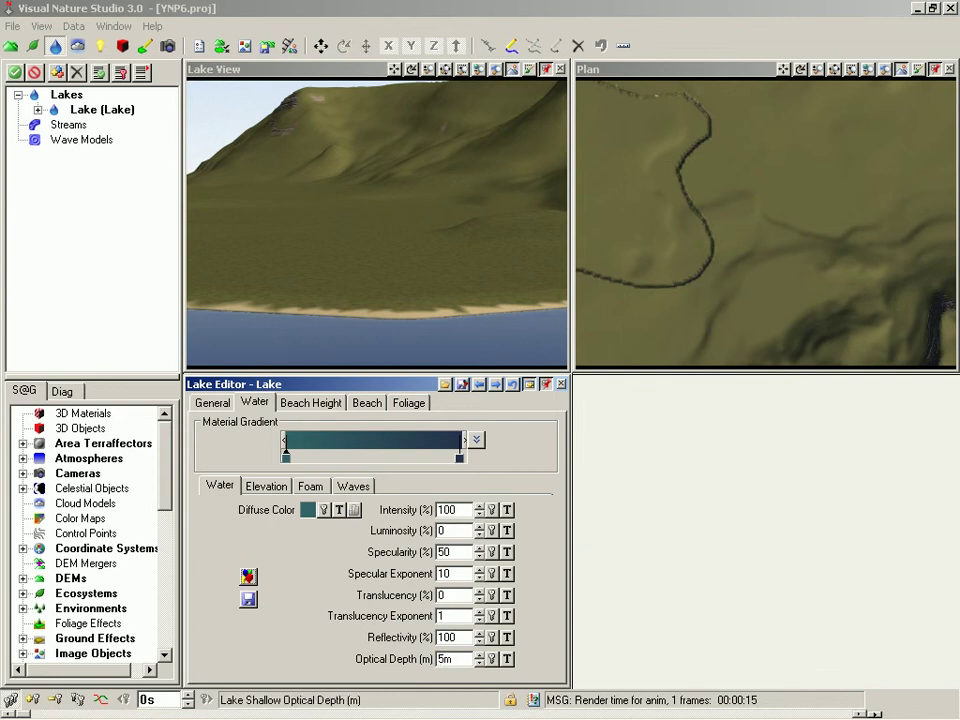
# Save the project and render a preview in the Lake View.
pyautogui.hotkey('ctrl', 's')
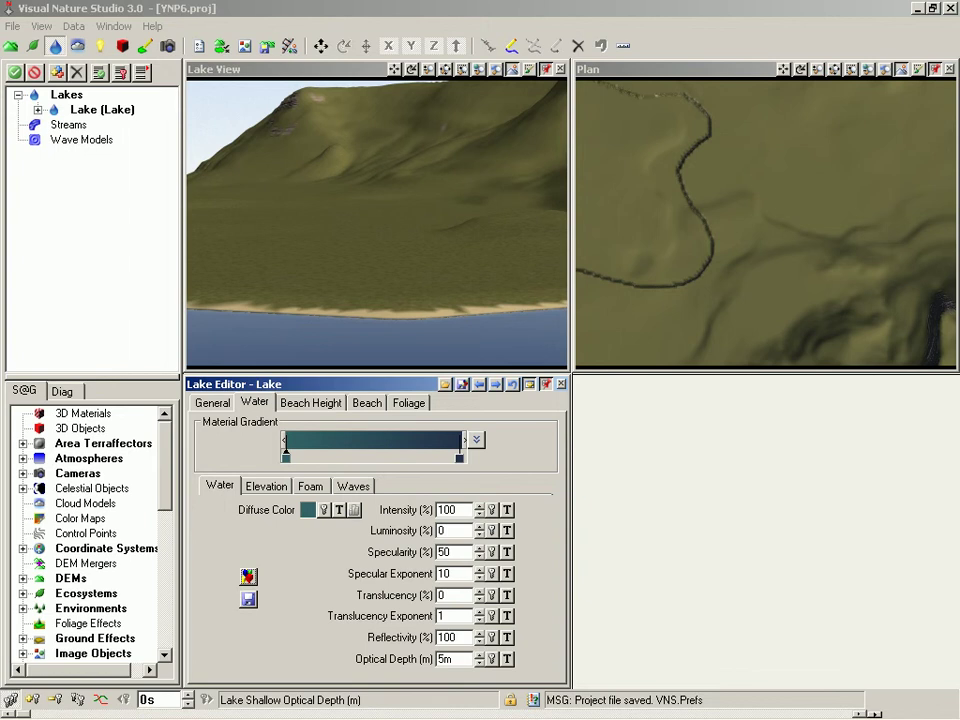
pyautogui.press('F9')
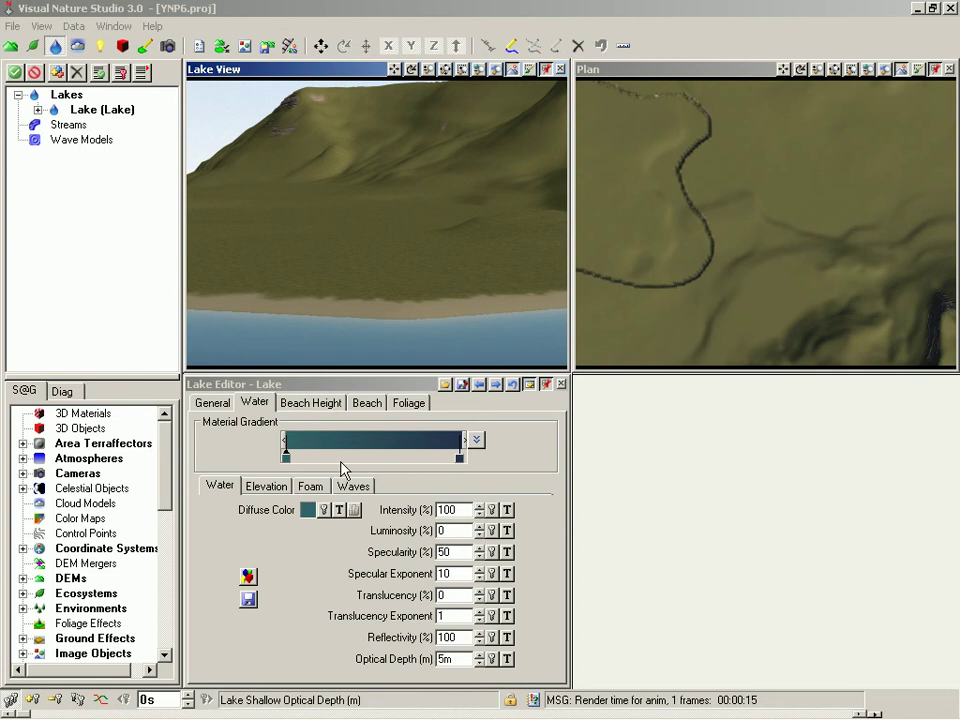
# Set the Shallow material's Added Roughness in its wave settings to 0.25 m.
pyautogui.click(349, 488)
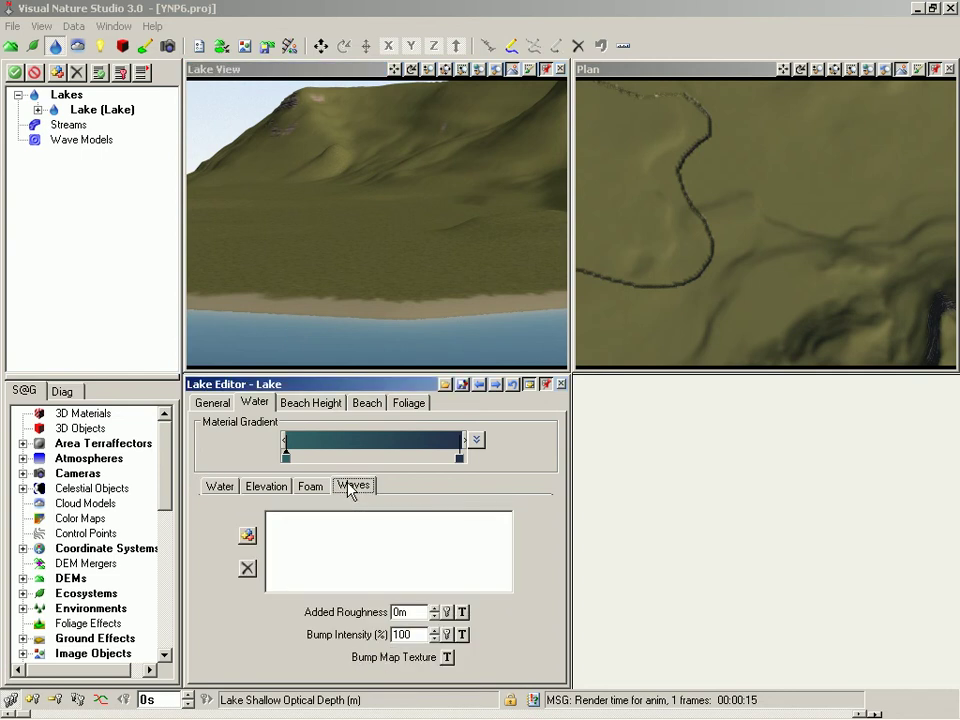
pyautogui.moveTo(408, 611); pyautogui.dragTo(381, 607)
pyautogui.write('.25')
pyautogui.press('Tab')
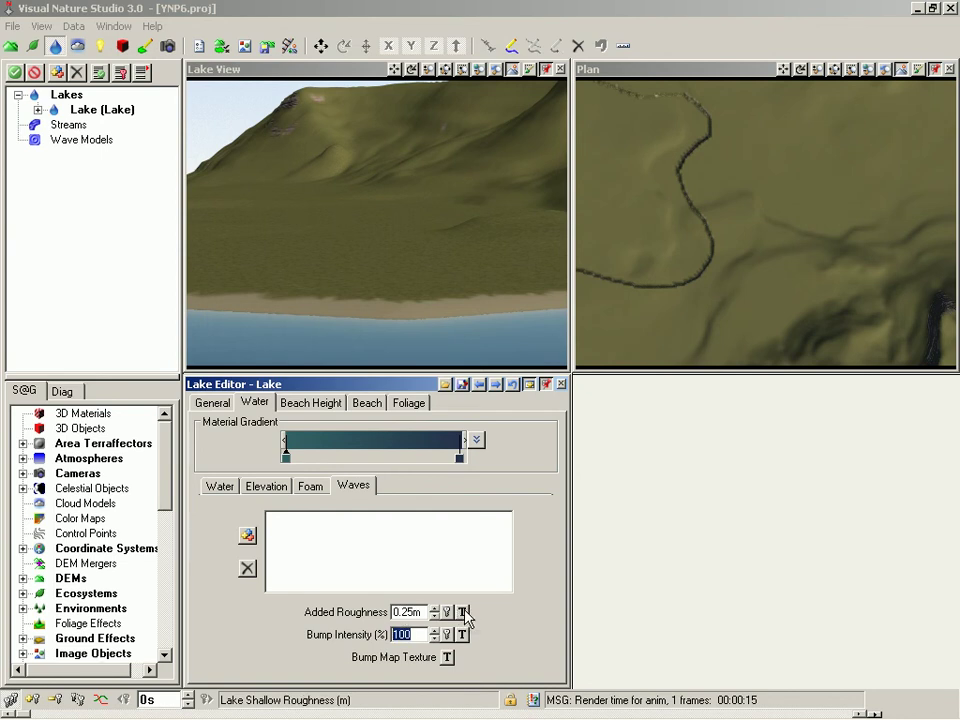
# Create a texture for the Shallow material's Added Roughness and change its element type to F1 Cell Basis.
pyautogui.click(487, 621)
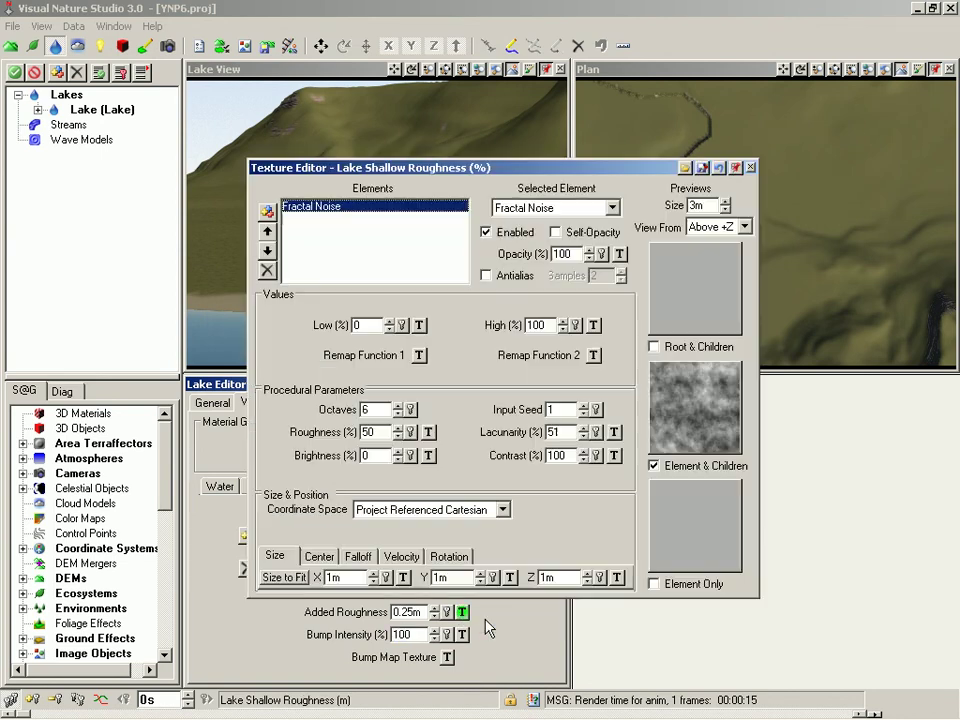
pyautogui.click(612, 209)
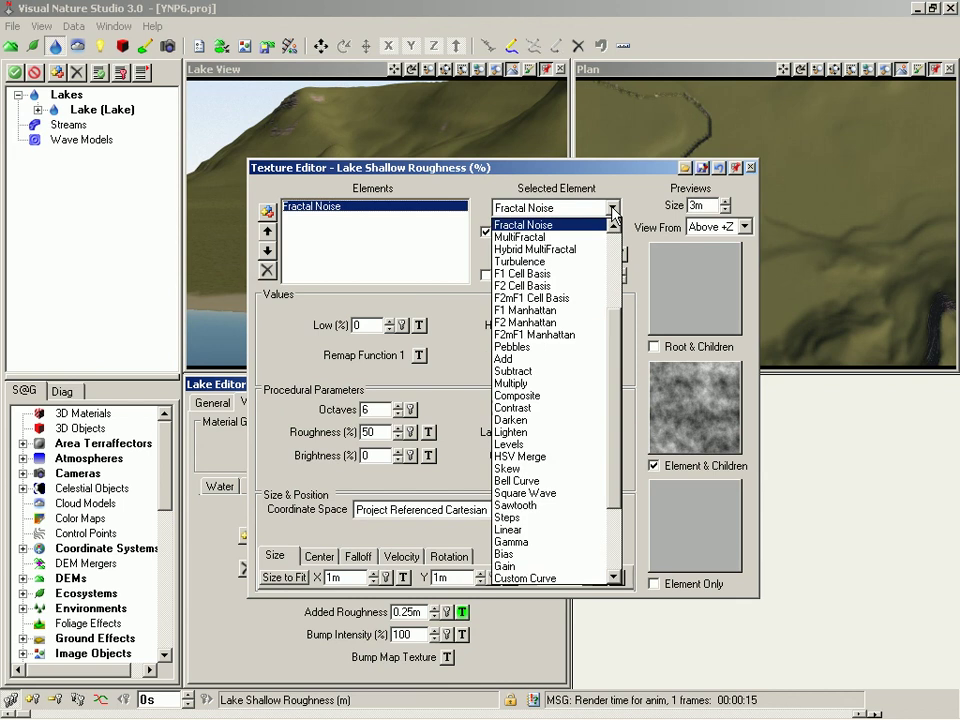
pyautogui.click(569, 274)
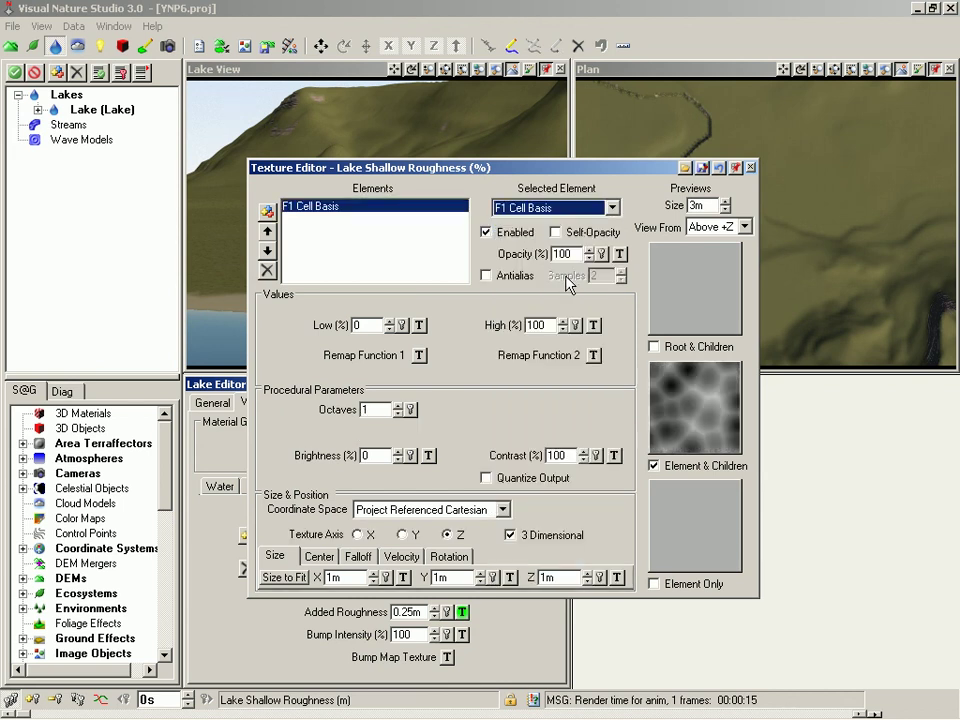
# Set the F1 Cell Basis element's X and Y size to 2 m each.
pyautogui.moveTo(354, 578); pyautogui.dragTo(303, 594)
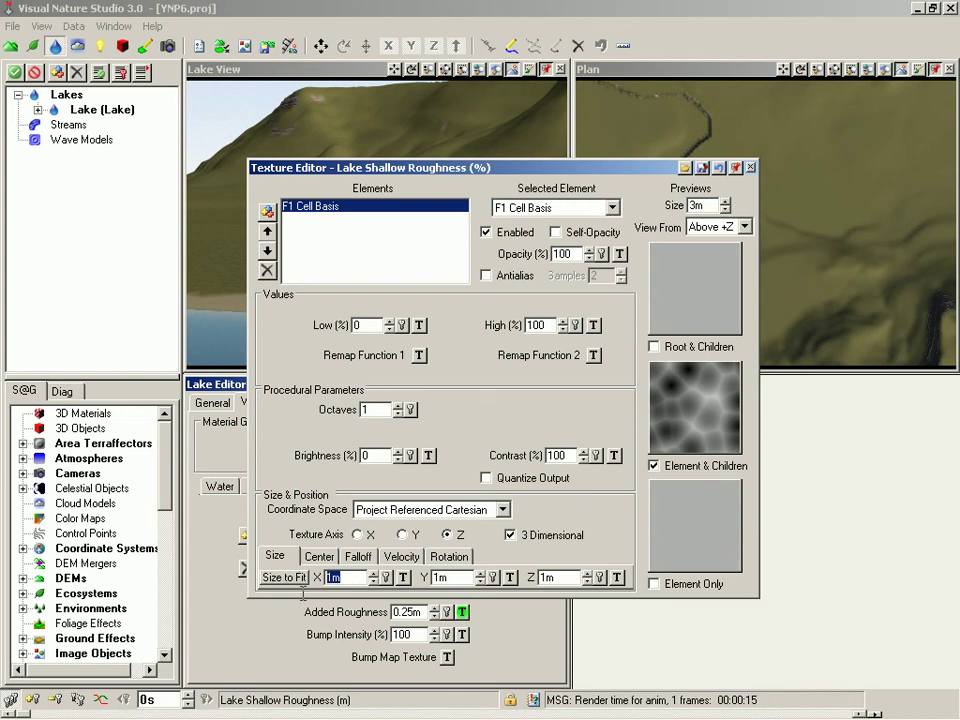
pyautogui.write('2')
pyautogui.press('Tab')
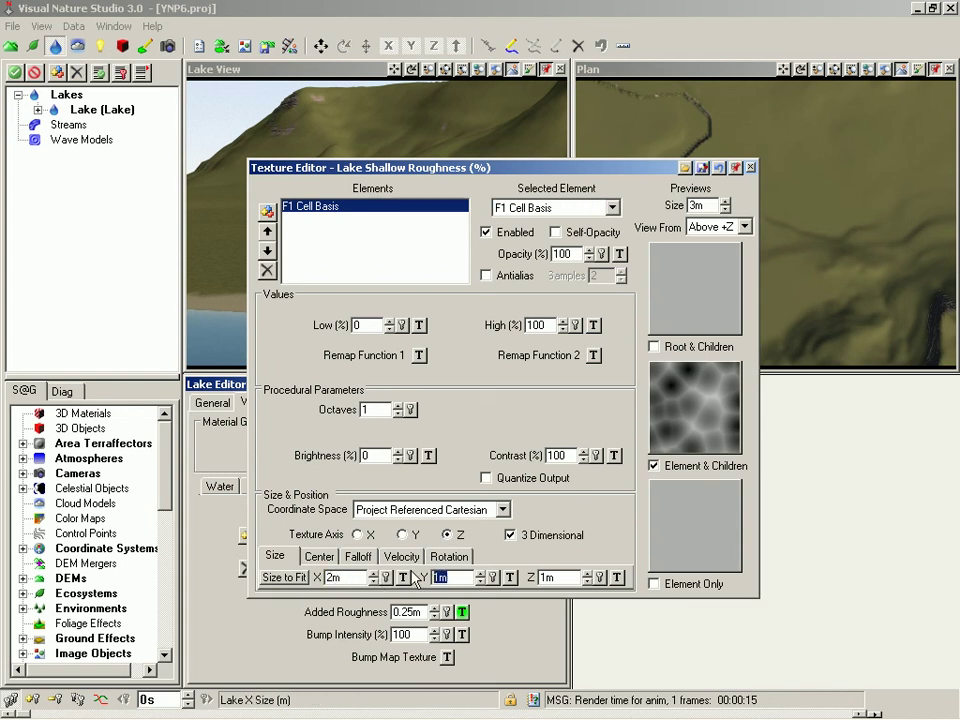
pyautogui.write('2')
pyautogui.press('Tab')
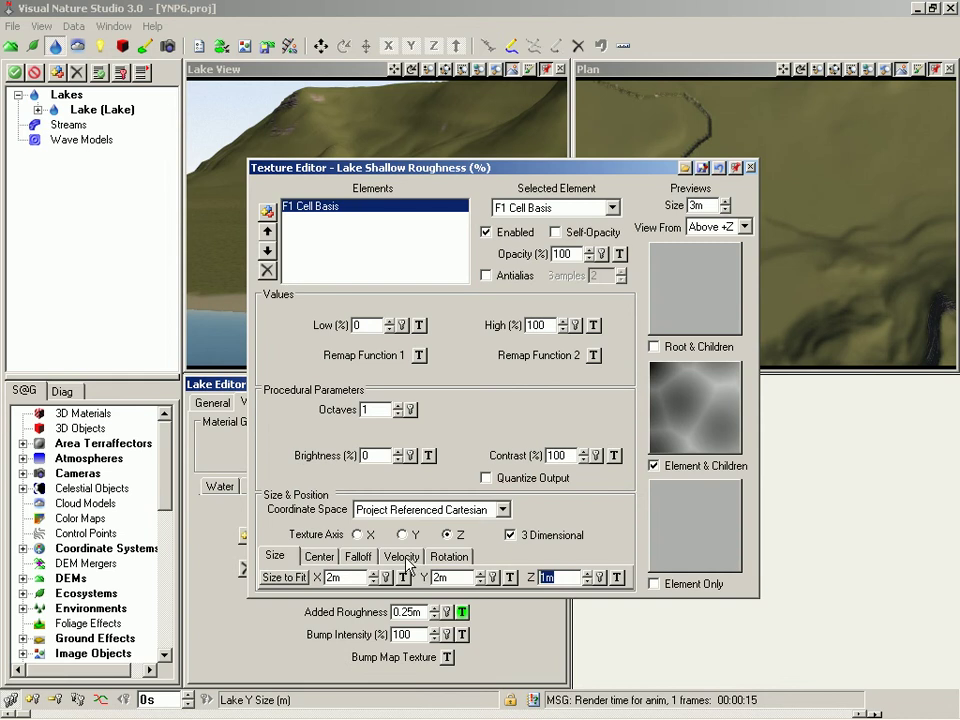
# Set the roughness texture's Z velocity to 0.5 m/s and close the texture editor.
pyautogui.click(405, 558)
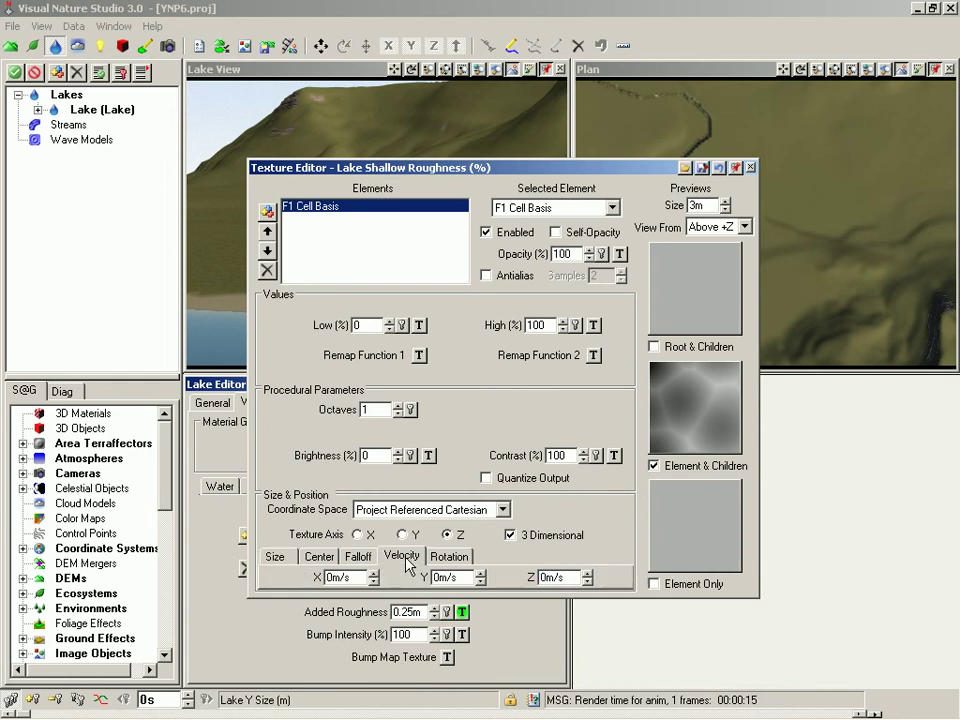
pyautogui.doubleClick(563, 578)
pyautogui.write('0.5')
pyautogui.press('Return')
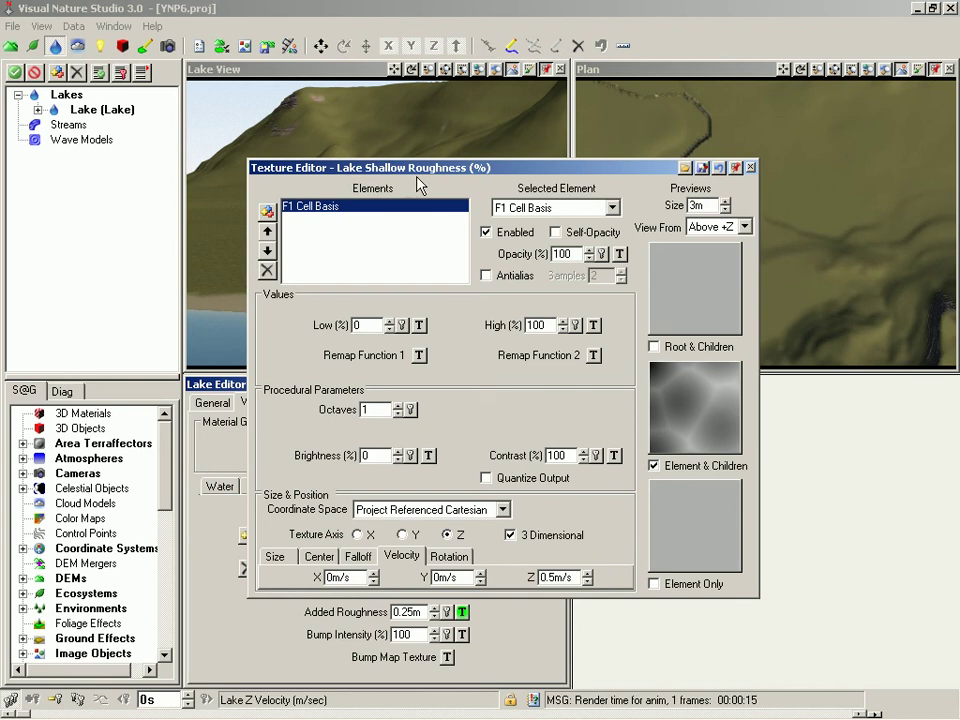
pyautogui.click(752, 169)
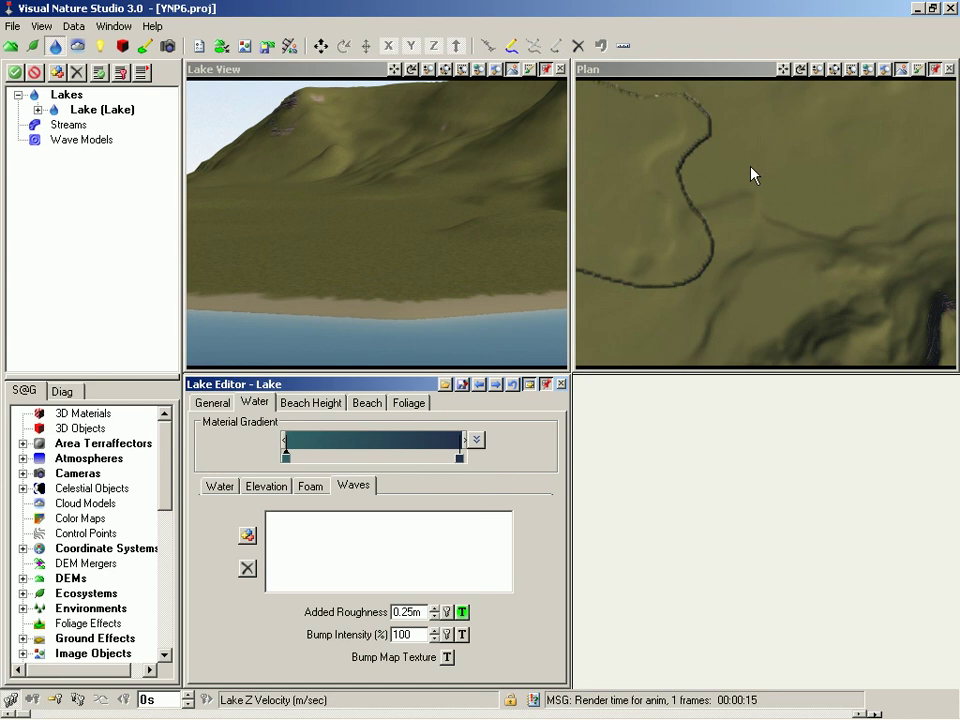
# Copy the Shallow material's Added Roughness texture and set the Deep material's Added Roughness to 0.25 m.
pyautogui.rightClick(463, 613)
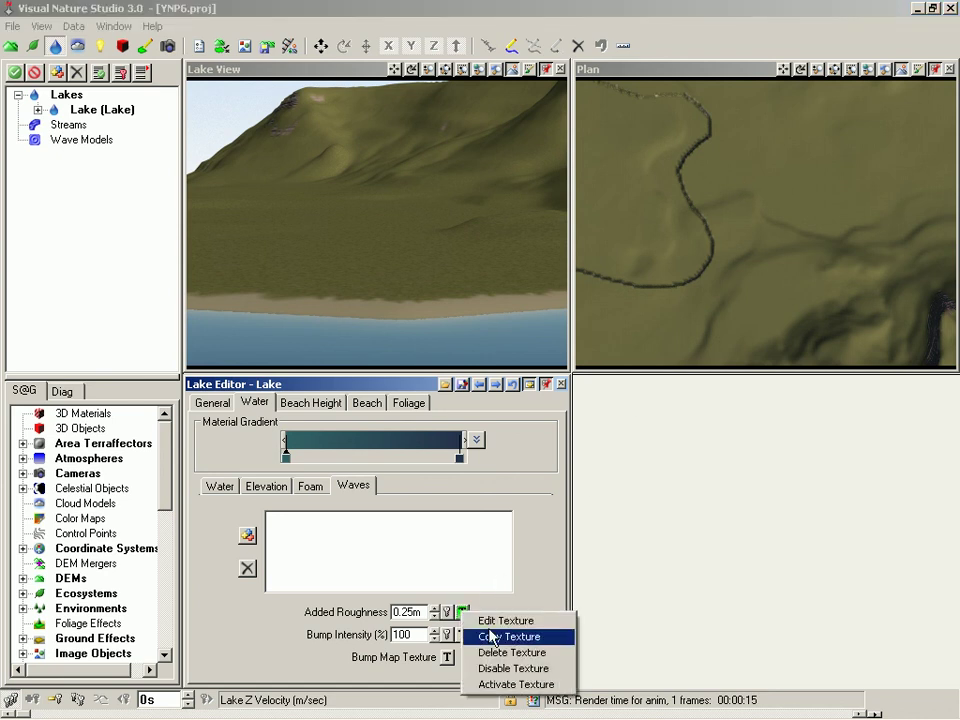
pyautogui.click(495, 637)
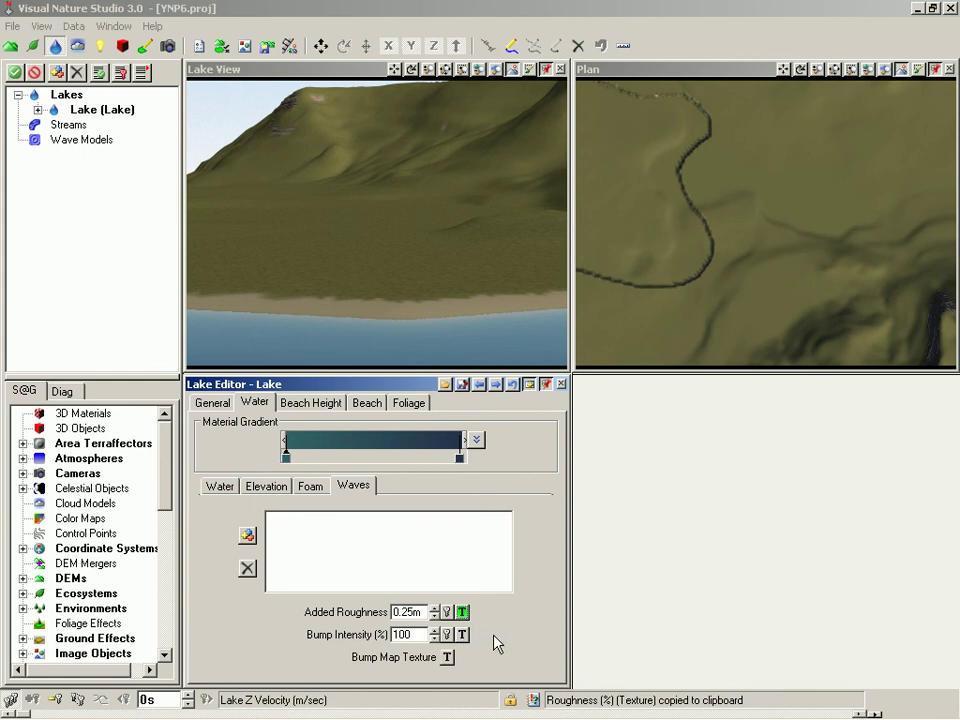
pyautogui.click(460, 457)
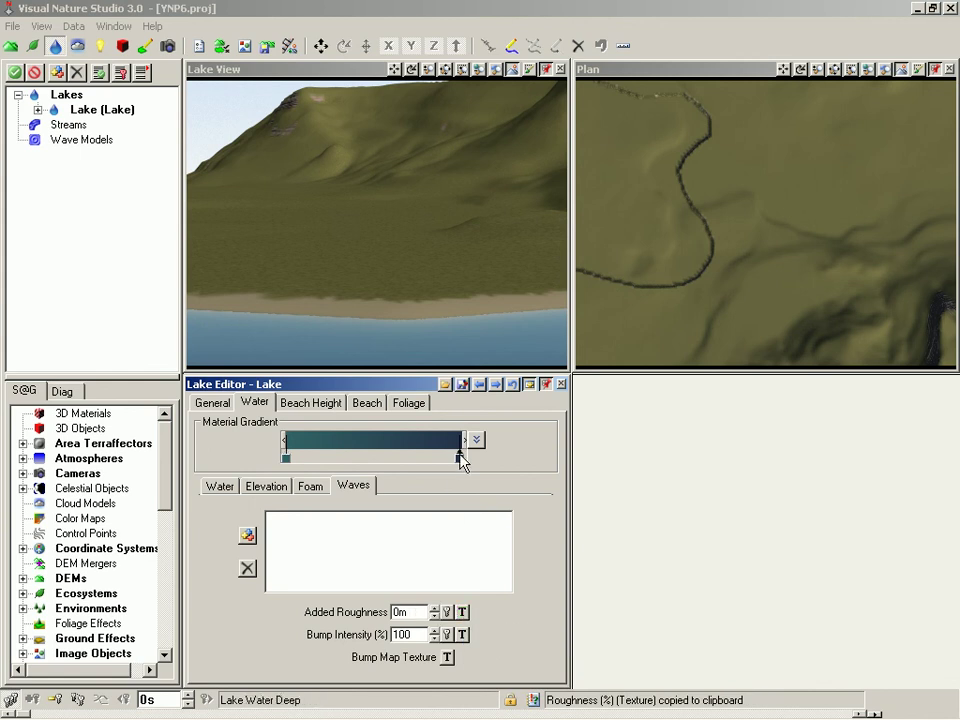
pyautogui.doubleClick(402, 612)
pyautogui.press('BackSpace')
pyautogui.write('0.25')
pyautogui.press('Tab')
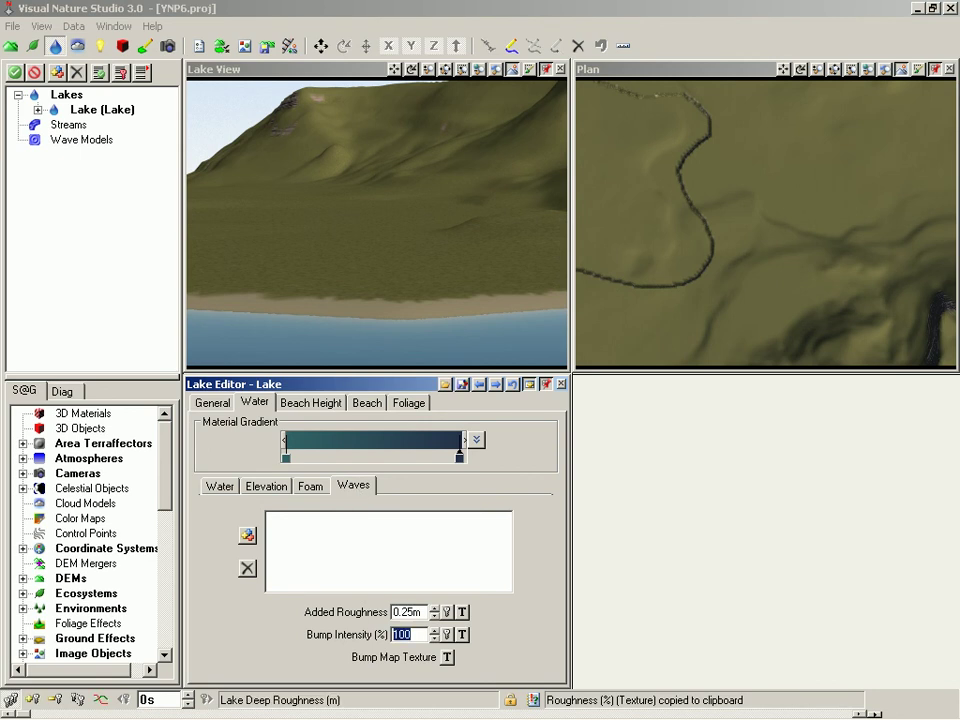
# Paste the copied texture onto the Deep material's Added Roughness and save the project.
pyautogui.click(462, 612)
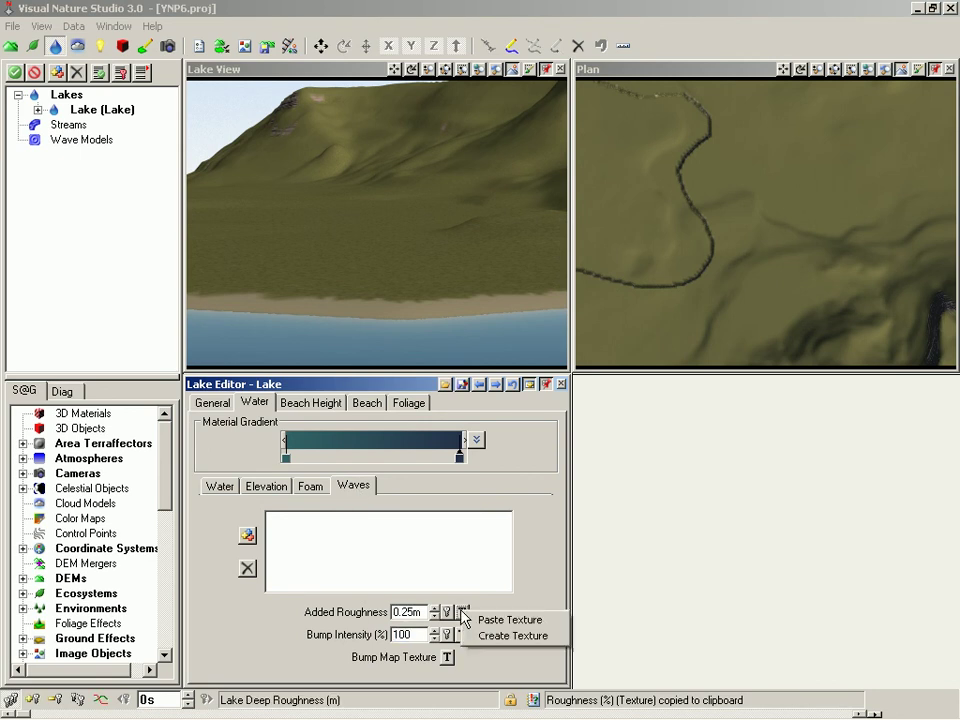
pyautogui.click(510, 620)
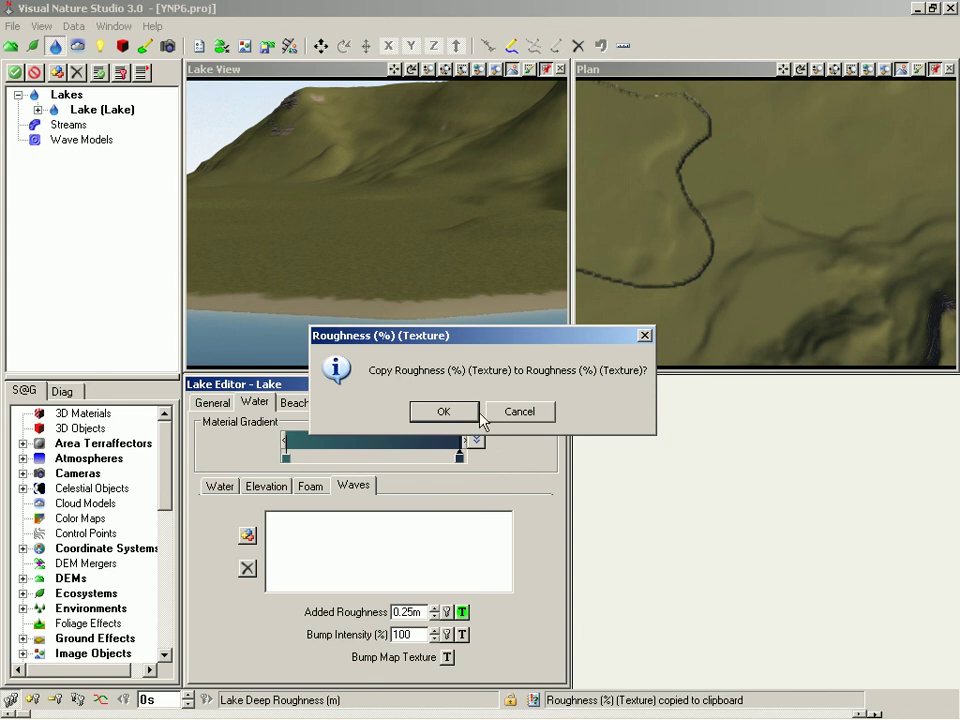
pyautogui.click(443, 413)
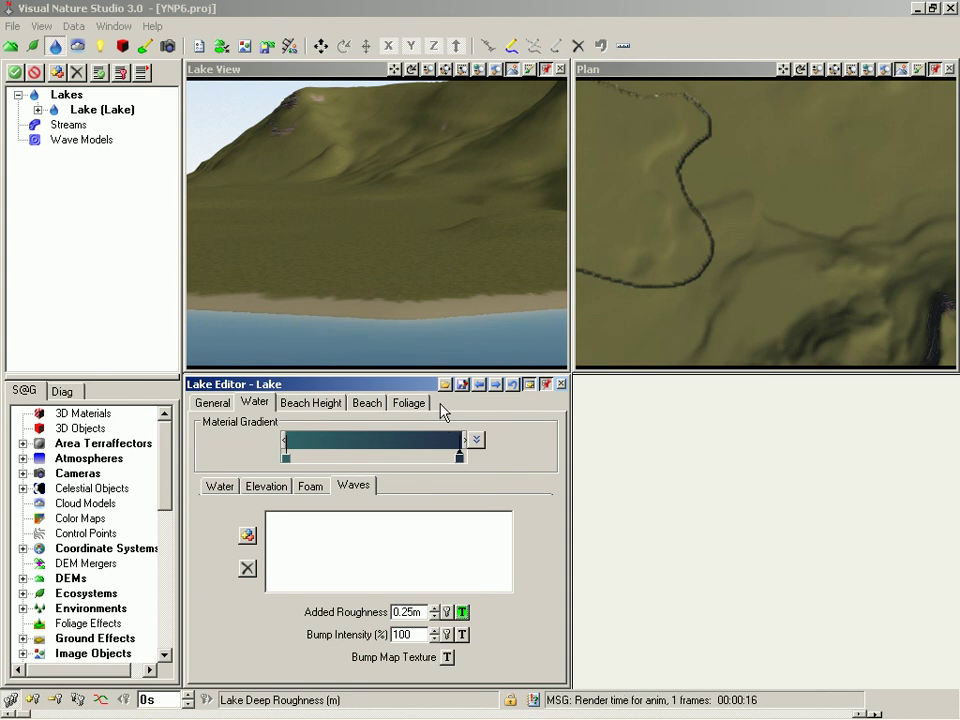
pyautogui.hotkey('ctrl', 's')
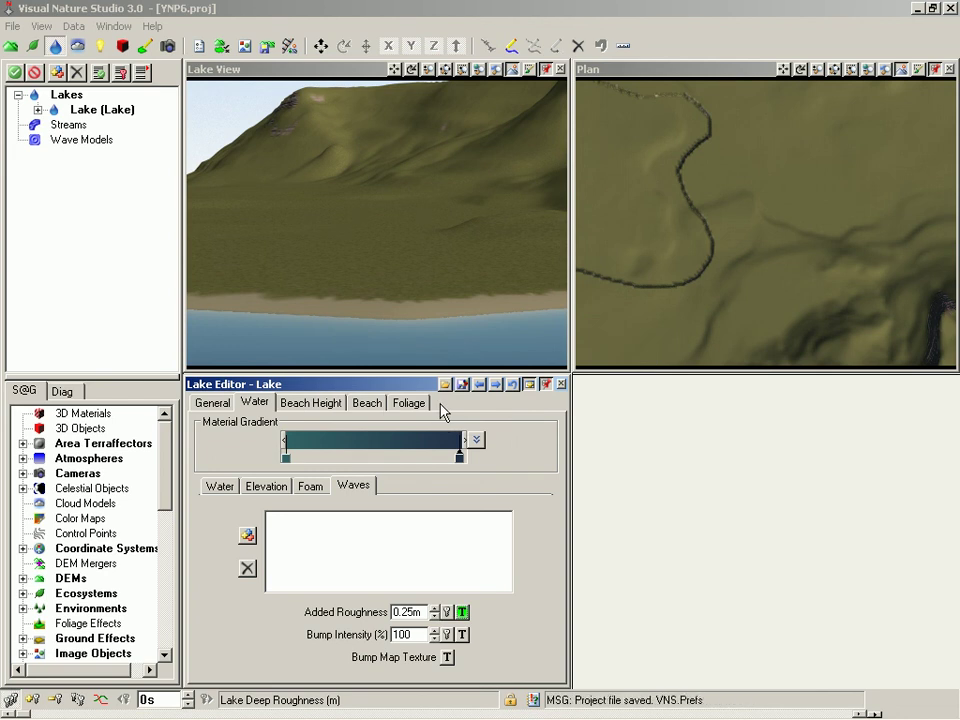